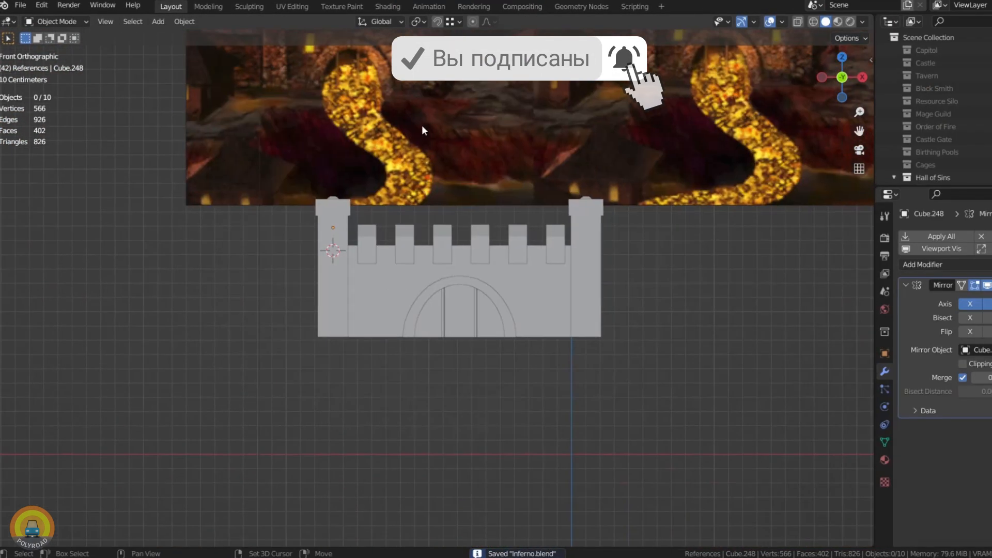
shift+middle_drag(422, 125, 478, 354)
scroll(388, 239, up, 5)
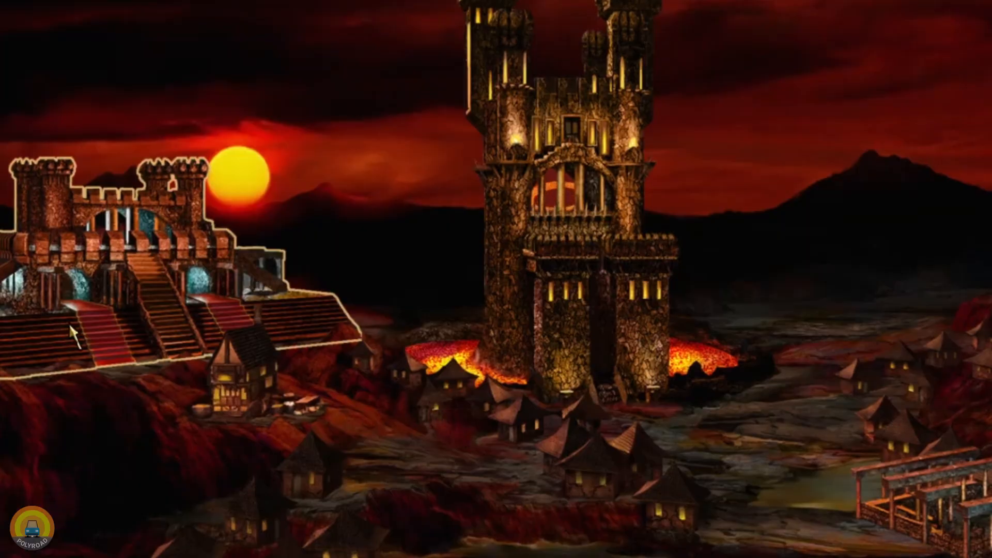
Step: Switch to the Heroes III town and build the second level of the Mage Guild
click(140, 331)
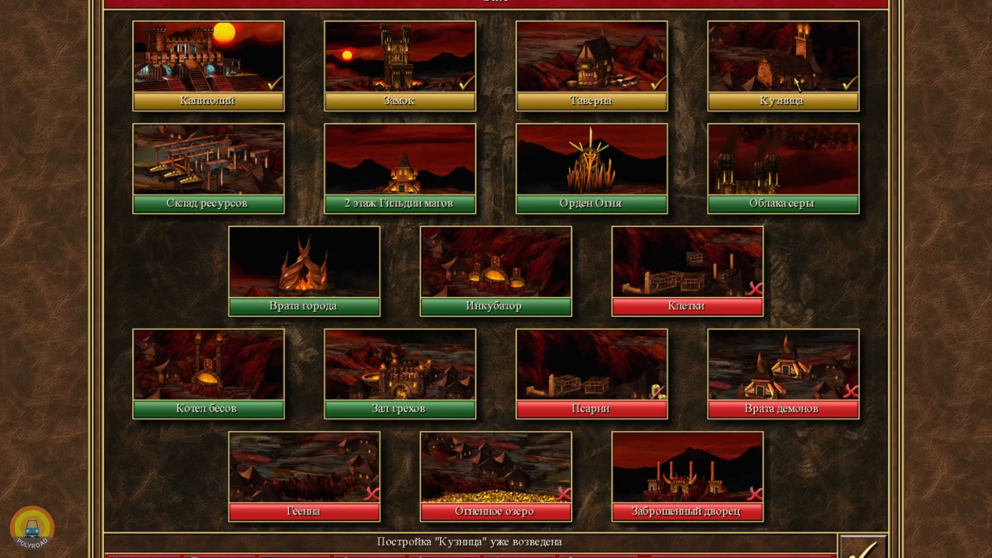
click(394, 186)
click(379, 478)
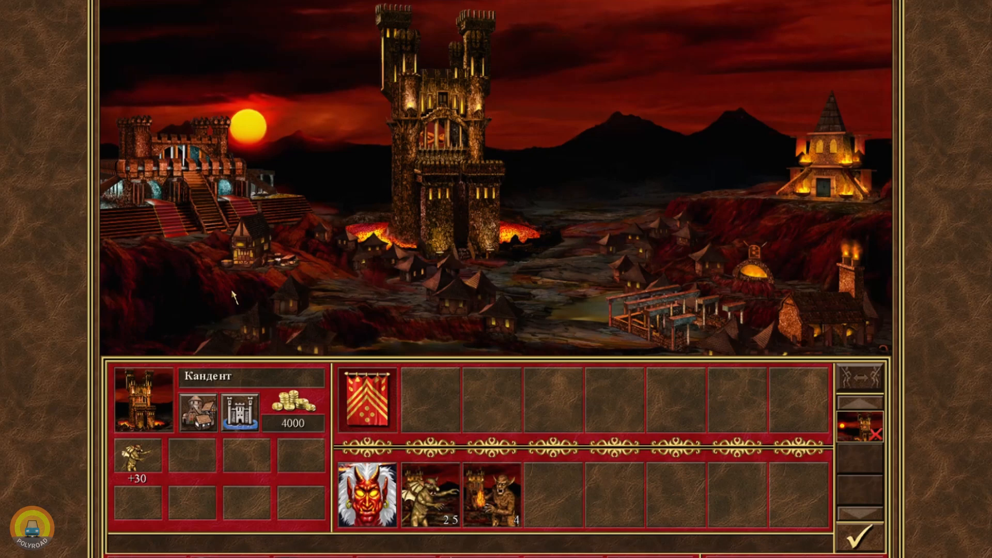
right_click(200, 216)
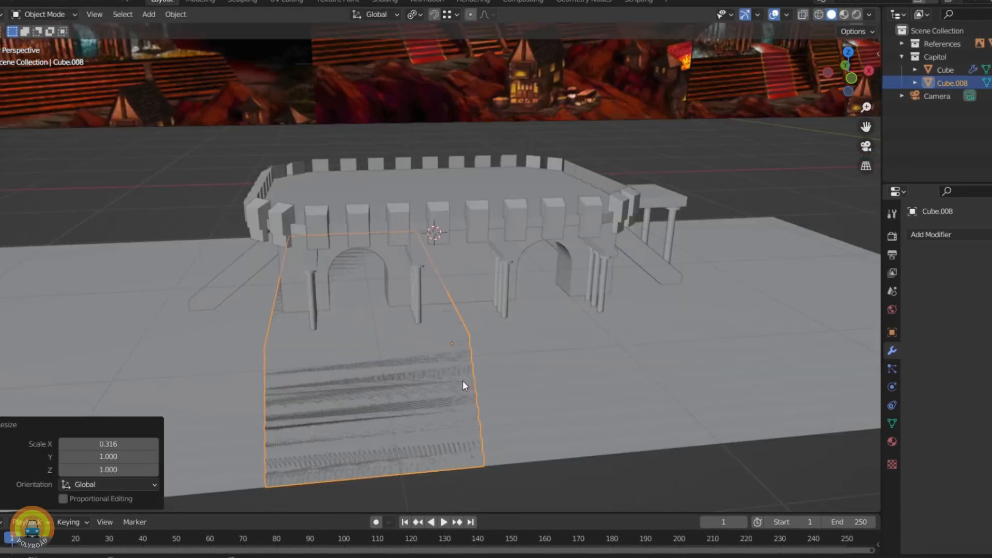
Step: Set the origin of the selected sloped staircase piece in front of the Capitol building
right_click(408, 358)
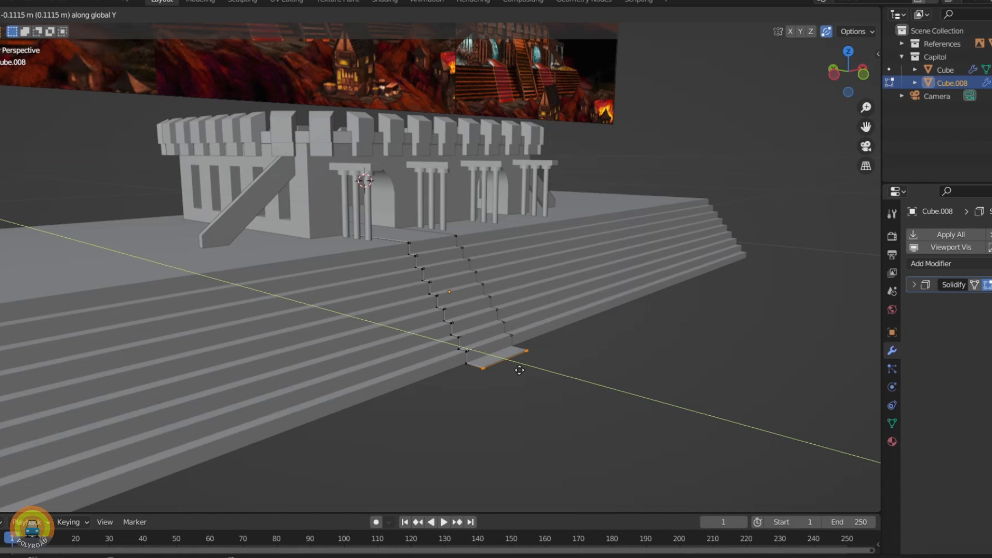
click(520, 370)
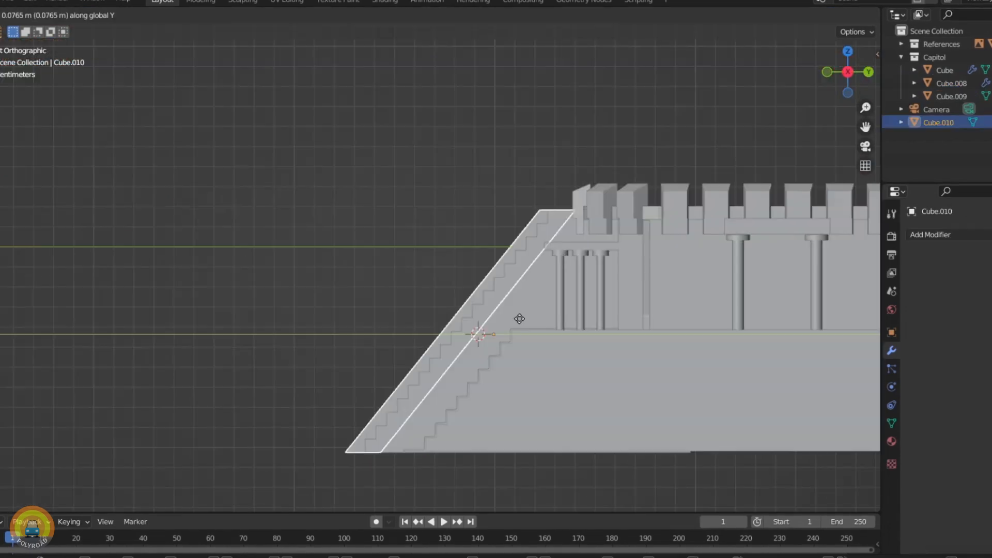
Step: Shape the narrow central staircase and align its sloped side rail along the steps
click(519, 319)
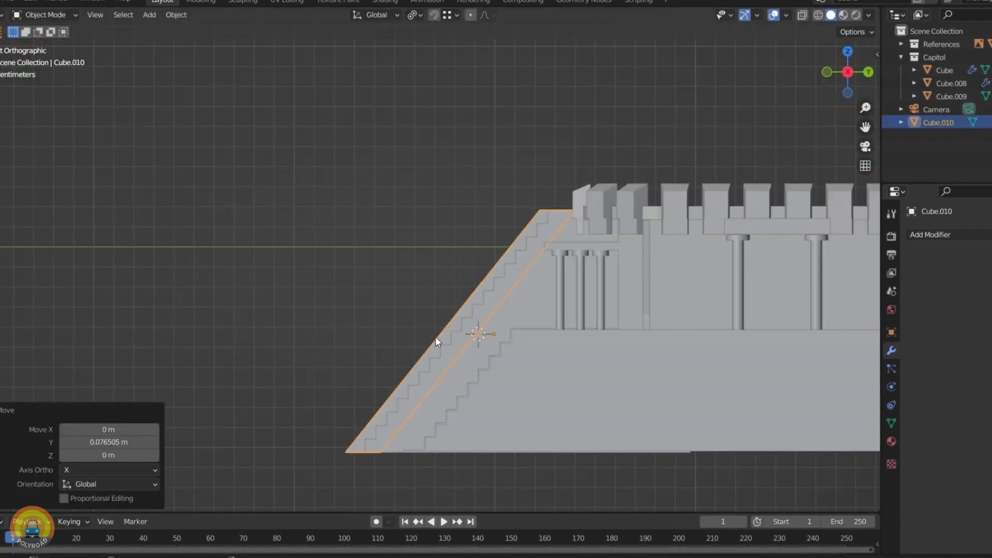
middle_drag(436, 340, 468, 340)
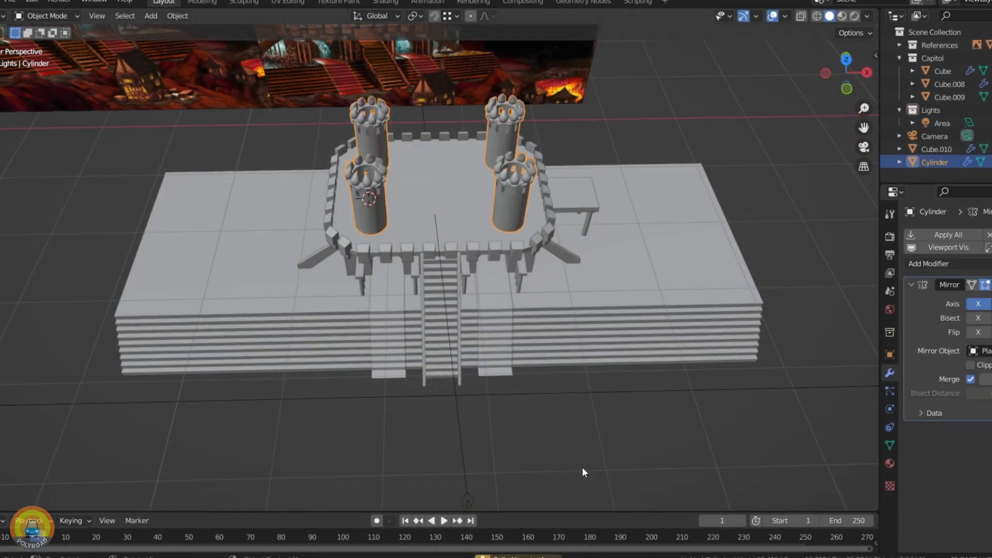
Step: Examine the Capitol's four corner towers and compare them with the towers and upper arch in the reference image
middle_drag(582, 472, 358, 129)
scroll(358, 256, up, 3)
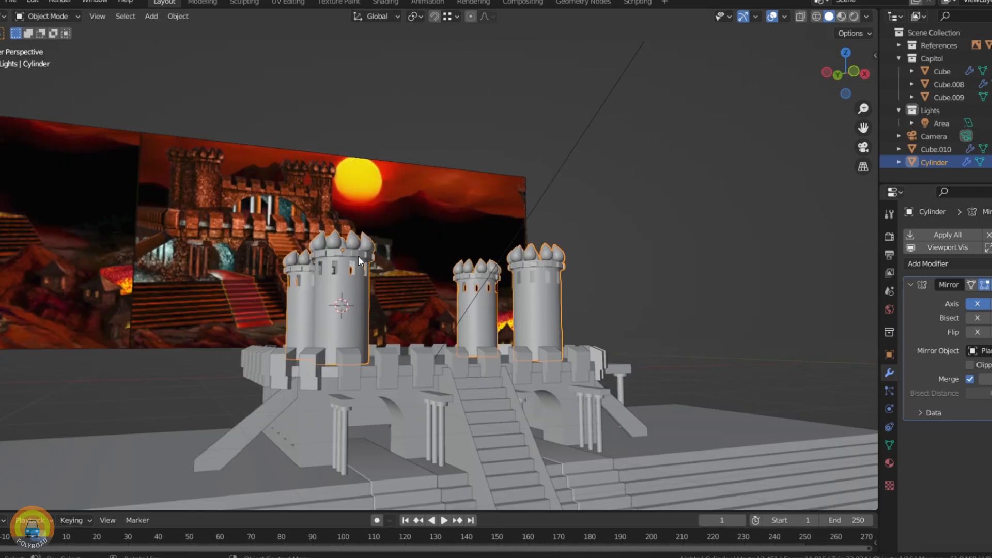
mouse_move(358, 256)
middle_down()
mouse_move(318, 322)
mouse_move(364, 263)
middle_up()
key(KP_1)
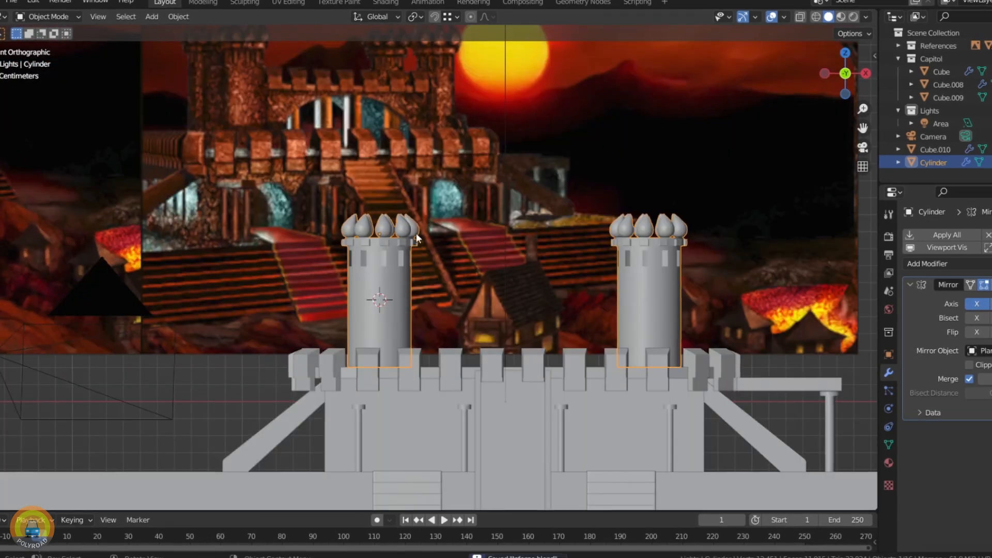
click(616, 182)
scroll(391, 216, down, 4)
scroll(357, 151, up, 8)
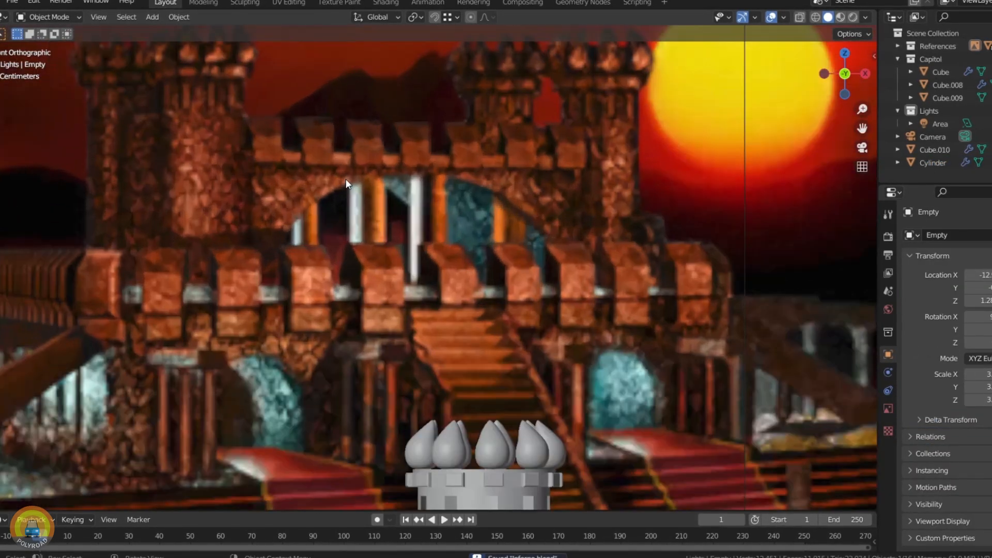
scroll(345, 179, down, 6)
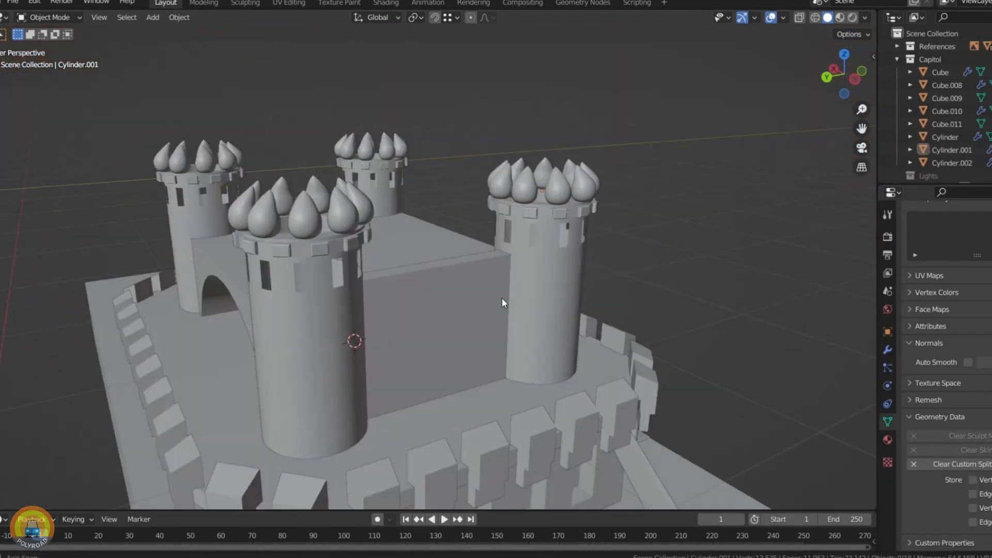
mouse_move(504, 302)
middle_down()
mouse_move(246, 302)
mouse_move(340, 295)
mouse_move(390, 265)
mouse_move(381, 283)
mouse_move(319, 249)
middle_up()
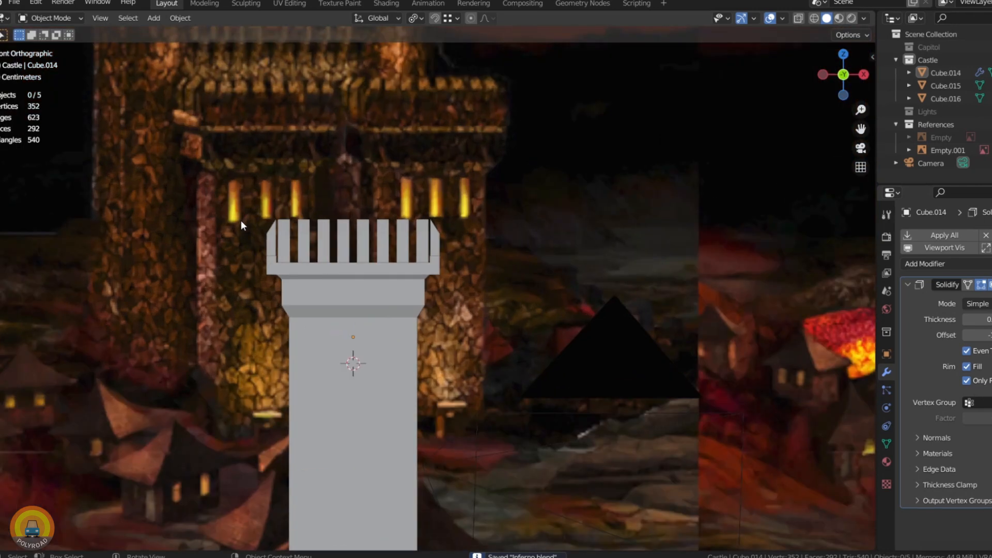
Step: Check the castle's battlemented front tower and its narrow windows against the castle reference image
middle_drag(241, 220, 392, 305)
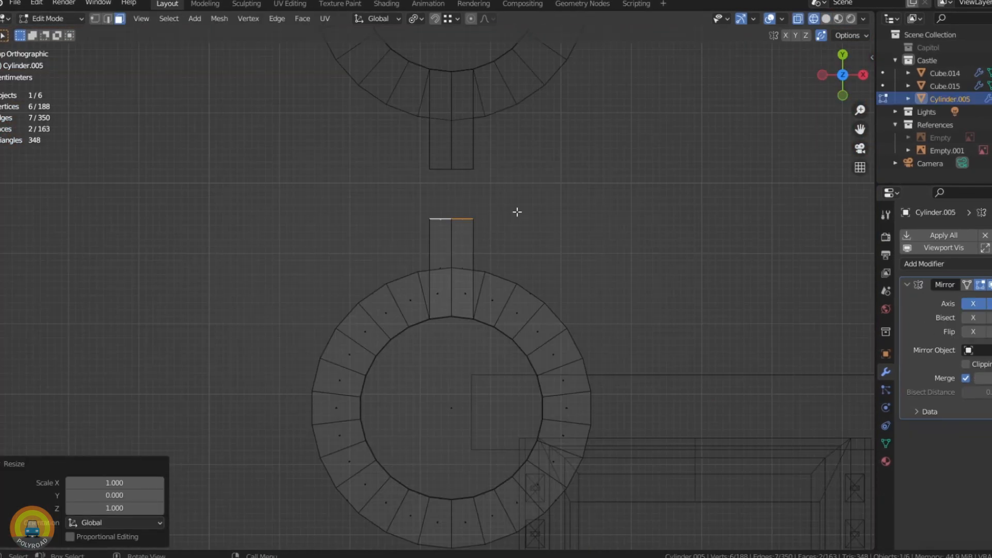
key(x)
click(964, 364)
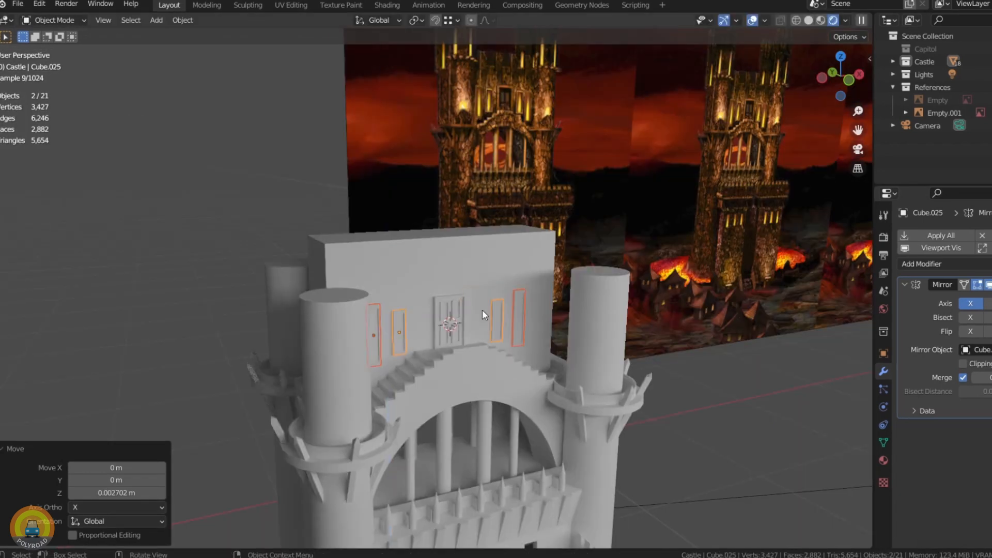
Step: Sink the inset roof face between the castle's towers by about 0.11 m along its normal
key(KP_1)
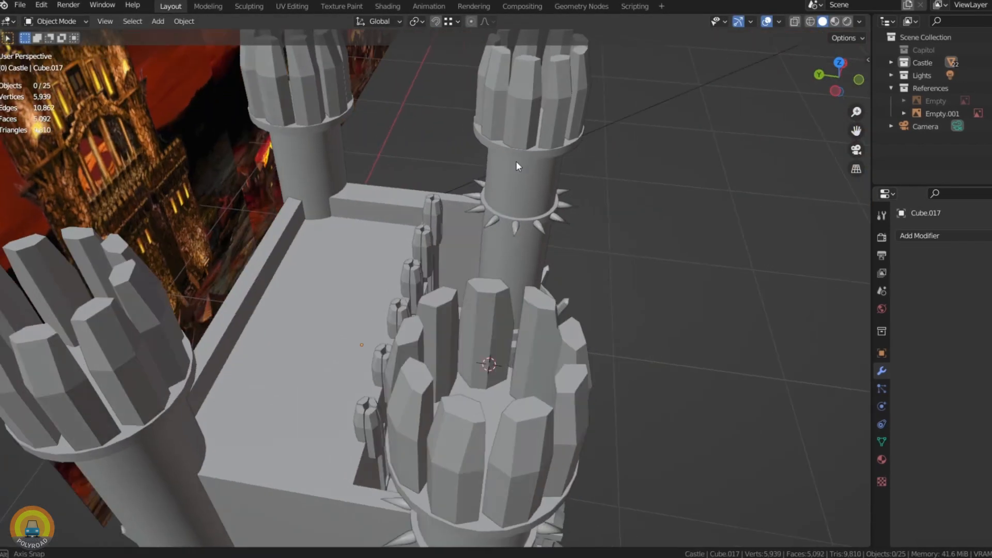
middle_drag(516, 160, 483, 167)
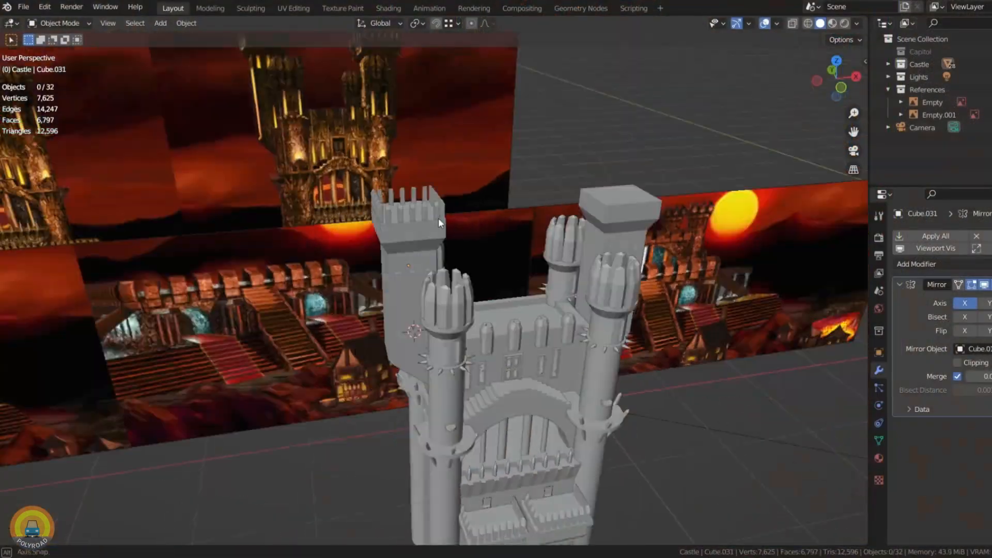
Step: Save Inferno.blend and compare the castle's square towers with the reference in the front and camera views
middle_drag(438, 218, 386, 256)
key(KP_1)
key(ctrl+s)
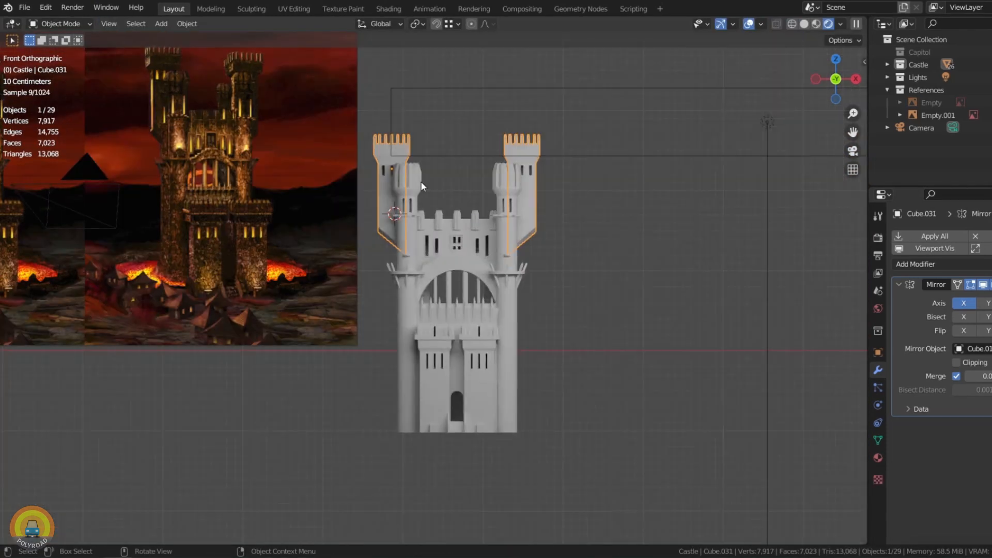
middle_drag(421, 182, 441, 225)
scroll(470, 238, up, 3)
scroll(410, 231, down, 2)
key(KP_0)
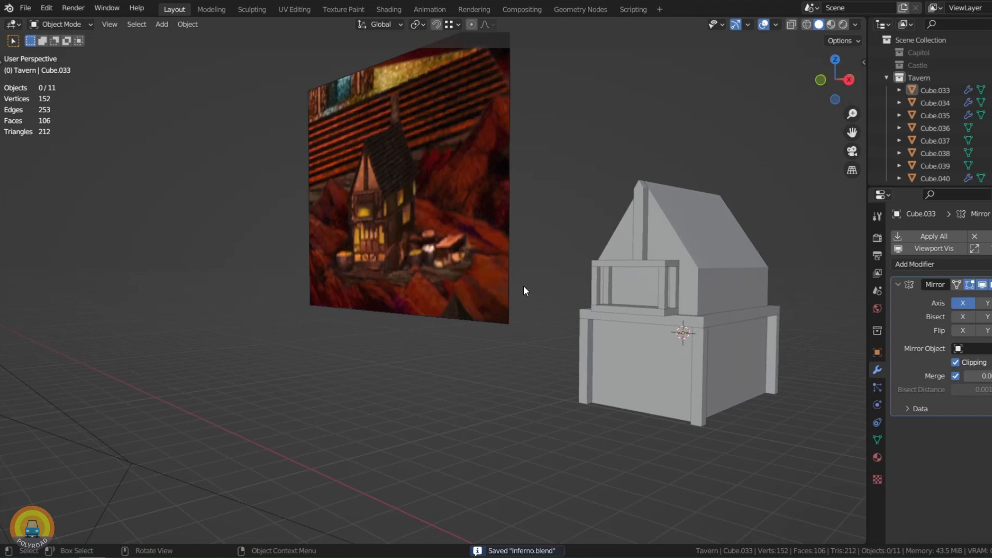
Step: Open the horizontal beam on the tavern's front gable for mesh editing
click(632, 261)
key(KP_1)
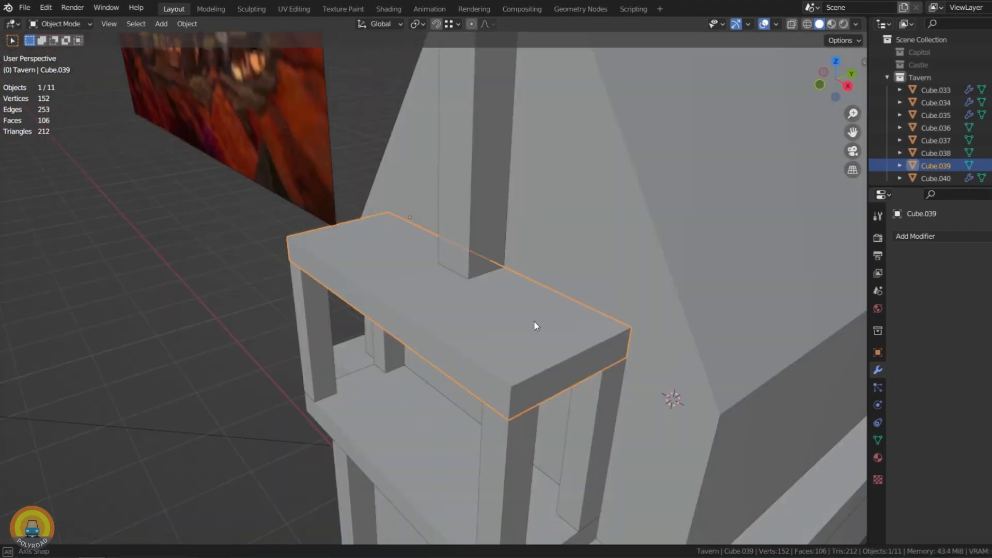
key(Tab)
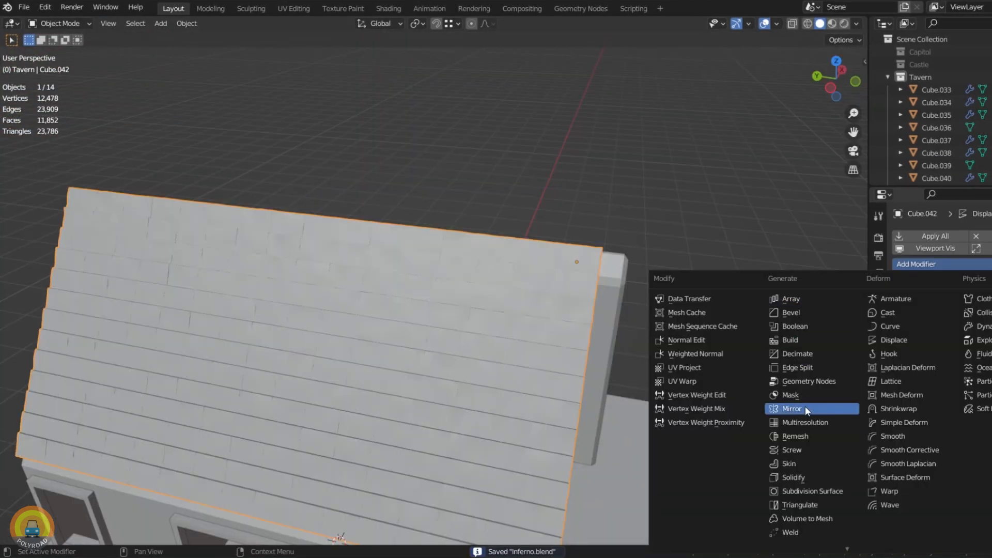
click(805, 407)
middle_drag(672, 331, 416, 320)
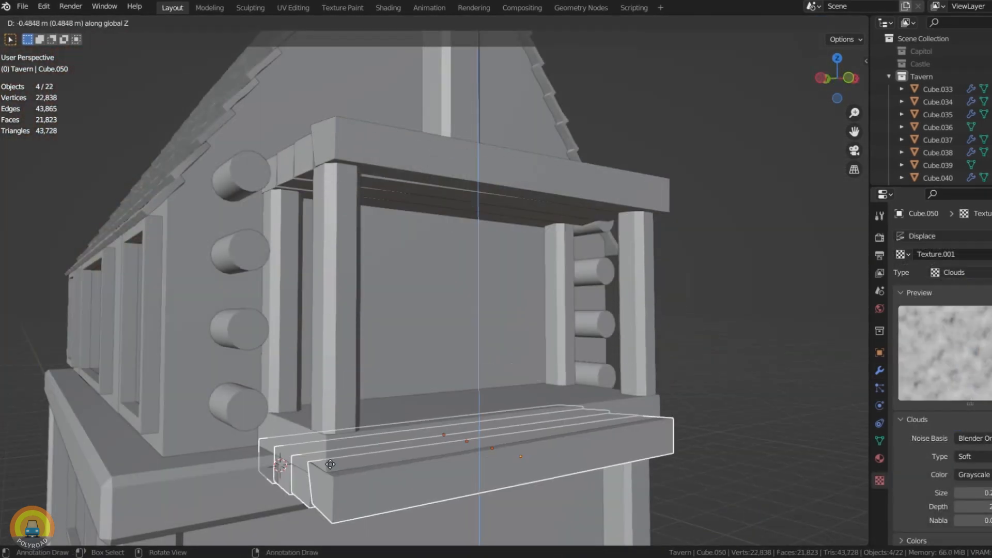
Step: Place the four duplicated planks as the tavern's balcony floor, fine-tuning their height along Z
click(326, 472)
key(g)
key(z)
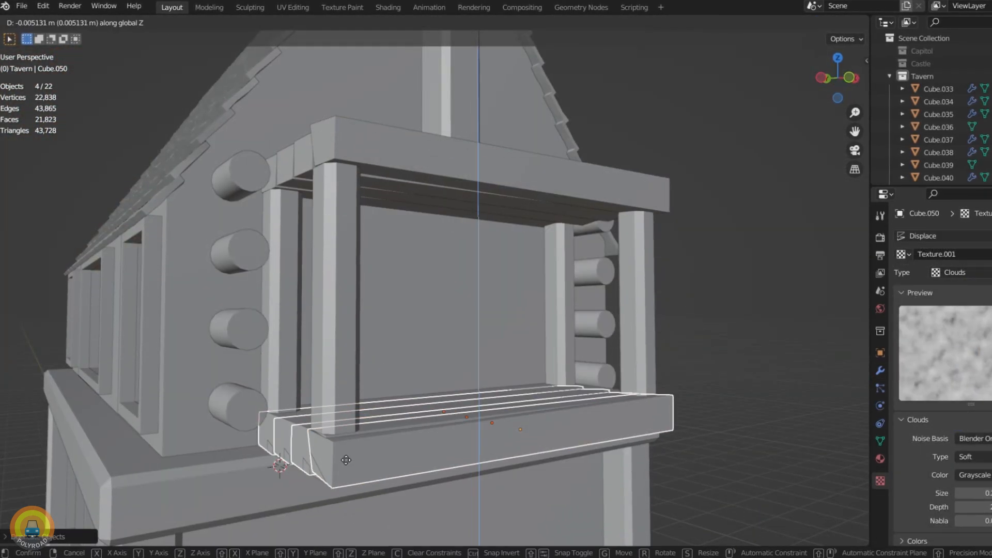
click(343, 464)
key(h)
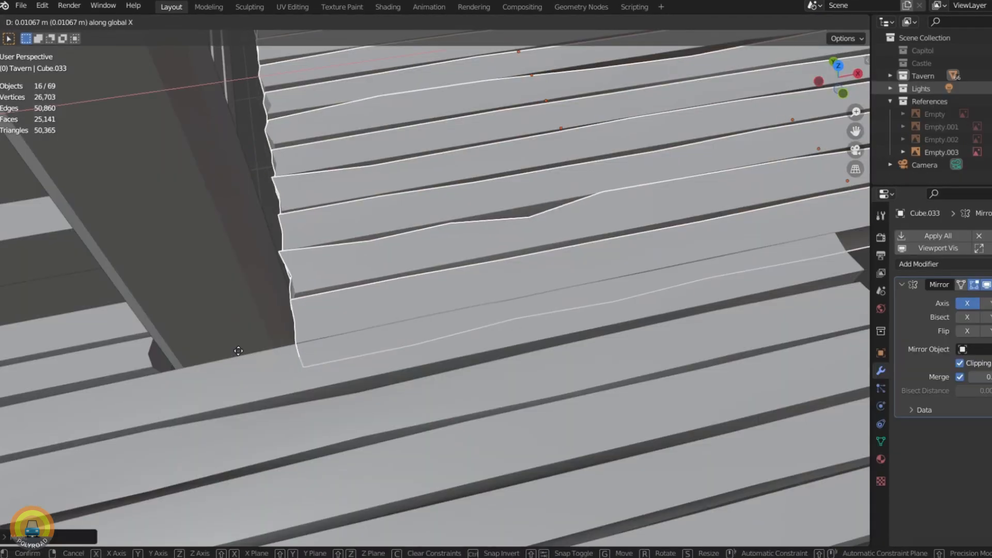
Step: Shift the selected group of 16 planks about 0.01 m along the X axis
middle_drag(235, 356, 222, 348)
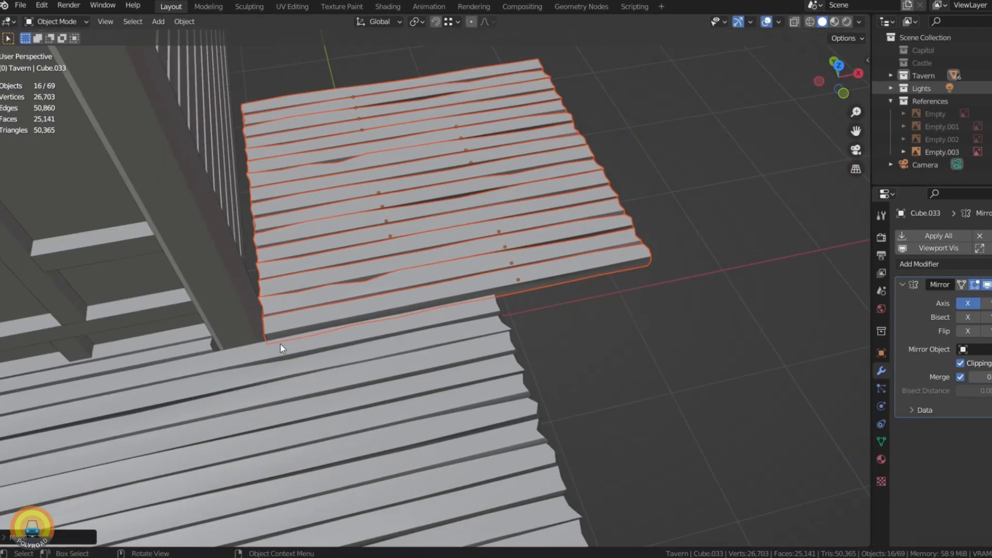
middle_drag(281, 348, 376, 291)
scroll(288, 281, down, 4)
Step: Select planks in the smaller deck section beside the tavern wall
click(357, 290)
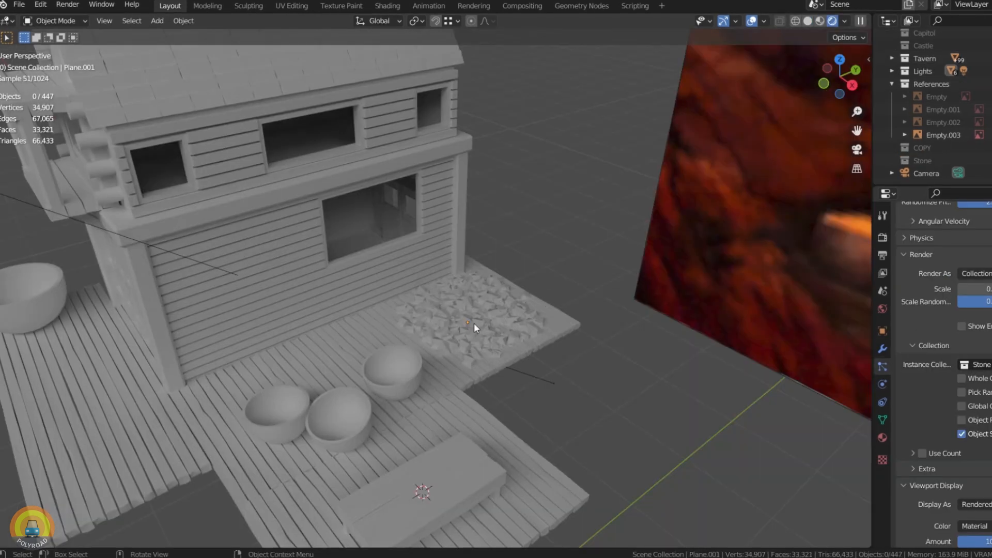
middle_drag(474, 323, 501, 297)
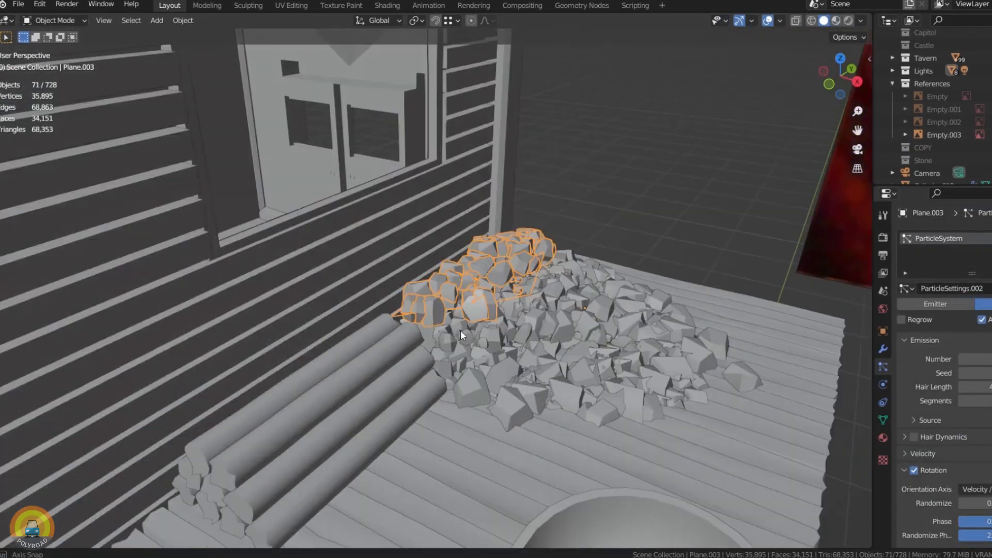
middle_drag(460, 334, 405, 357)
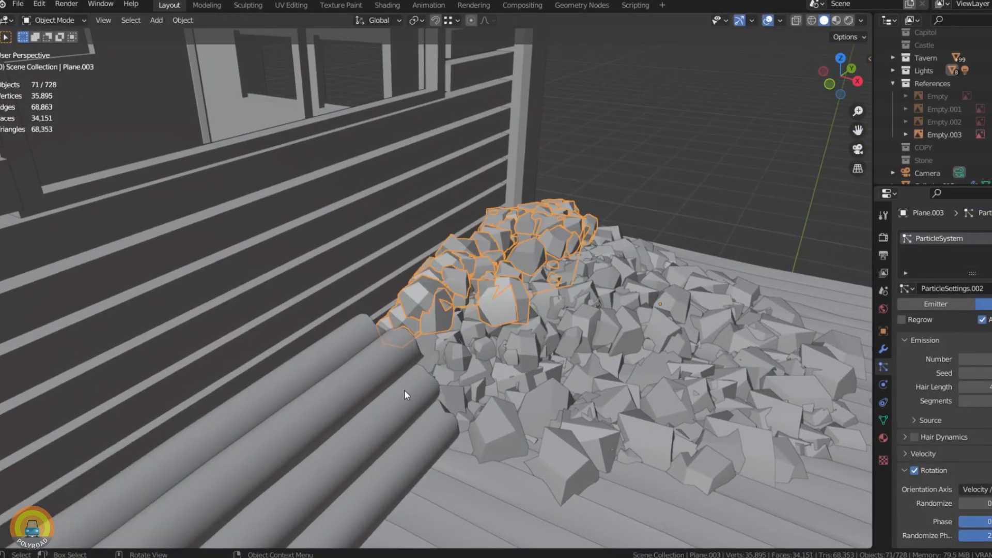
Step: Change the viewport shading to preview the whole tavern deck with its stone pile, logs and bowls
scroll(527, 172, down, 5)
mouse_move(526, 171)
middle_down()
mouse_move(506, 203)
mouse_move(527, 245)
middle_up()
scroll(527, 245, down, 4)
click(850, 20)
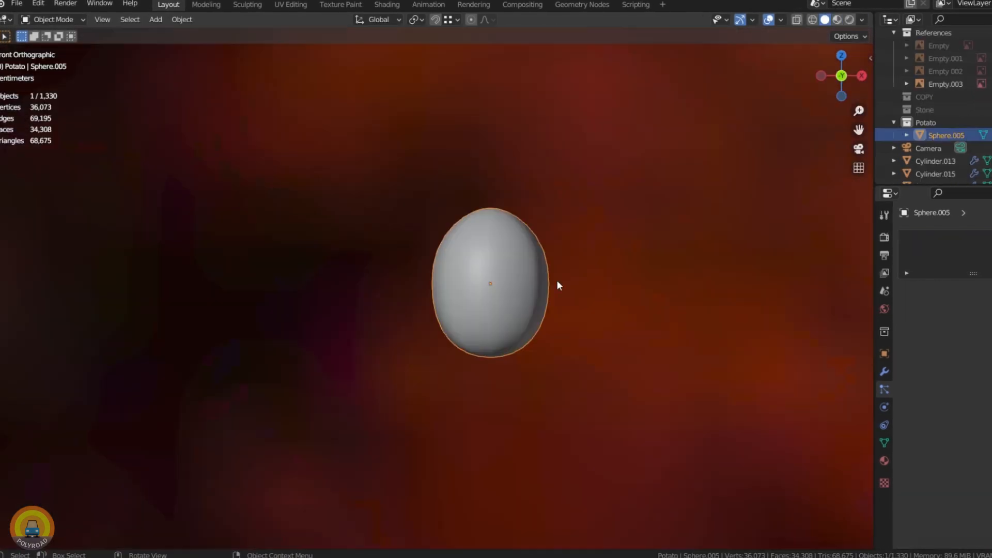
Step: Rotate the potato-shaped sphere about -90° in the front view and turn it around the Z axis
key(r)
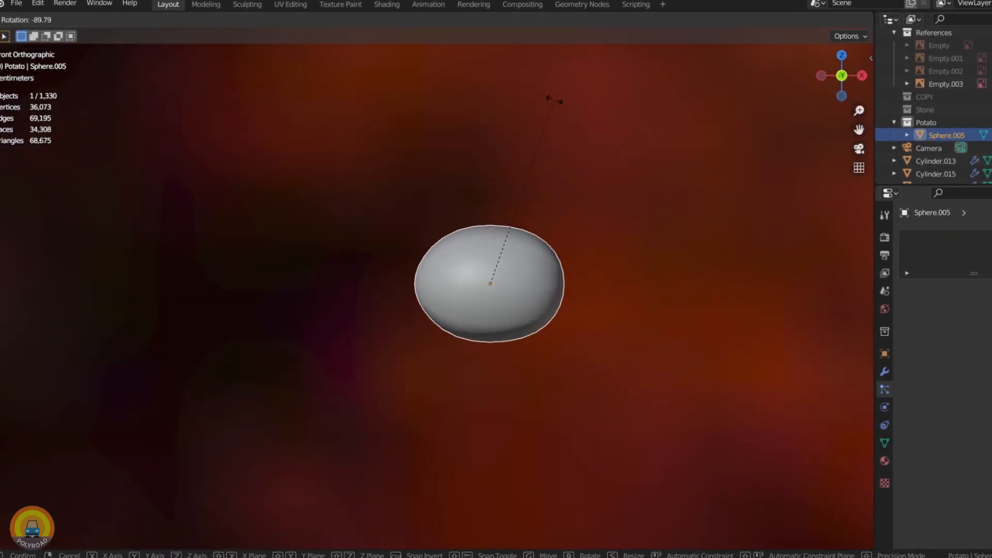
click(555, 100)
key(r)
key(z)
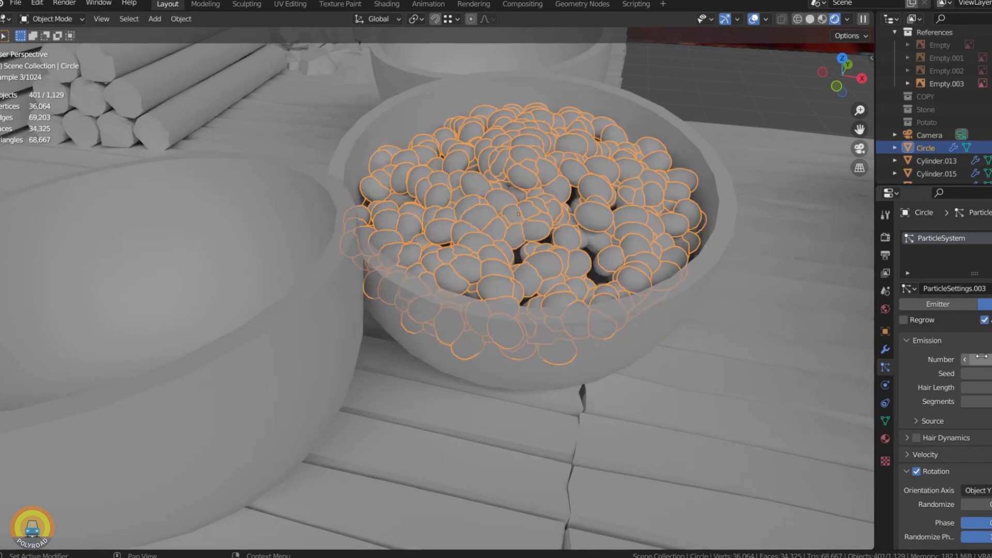
Step: Examine the bowl filled with potato particles and its surroundings on the tavern deck
click(616, 264)
scroll(617, 264, down, 5)
middle_drag(616, 263, 575, 243)
scroll(558, 246, down, 2)
scroll(576, 243, up, 5)
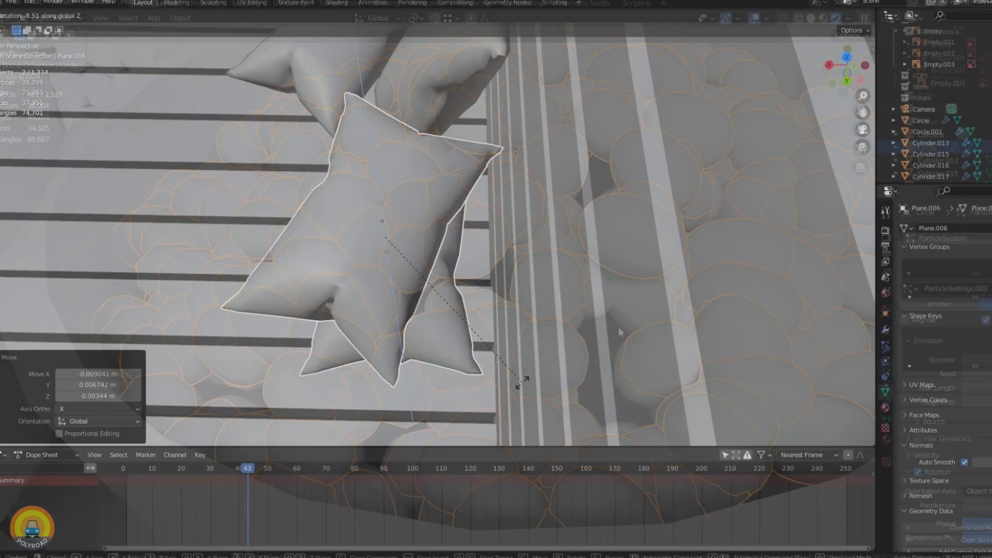
Step: Adjust the position of the two overlapping sacks lying beside the tavern's plank wall
key(g)
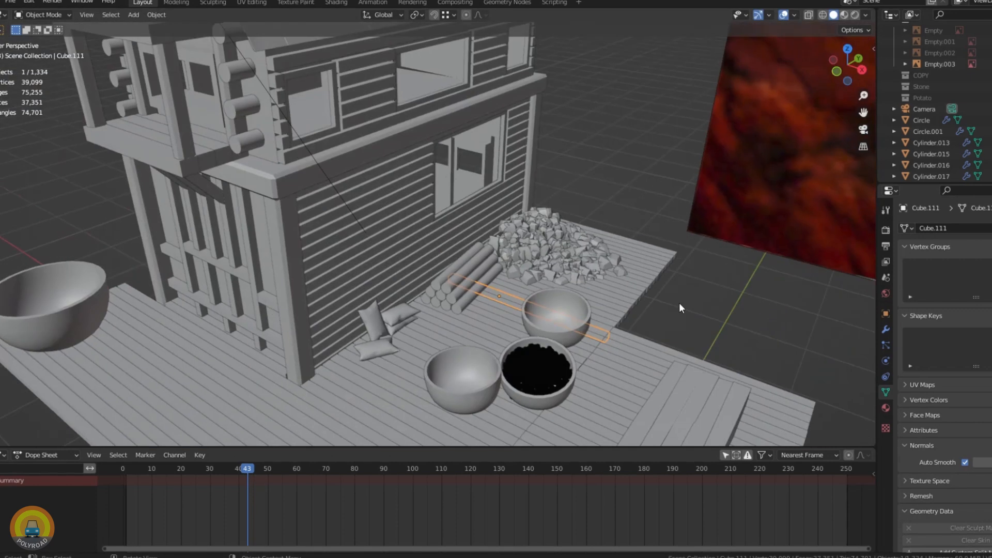
scroll(507, 241, up, 5)
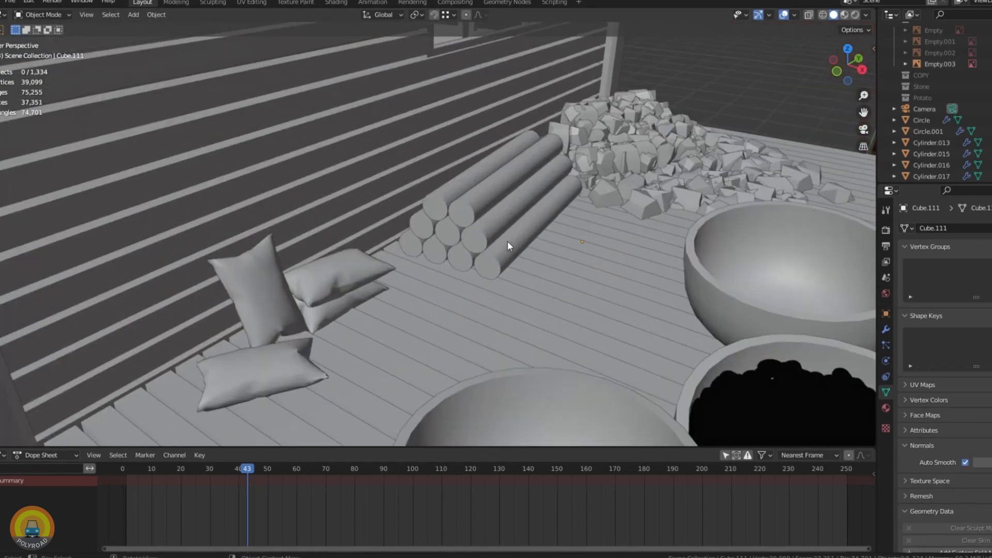
click(373, 304)
scroll(457, 318, down, 3)
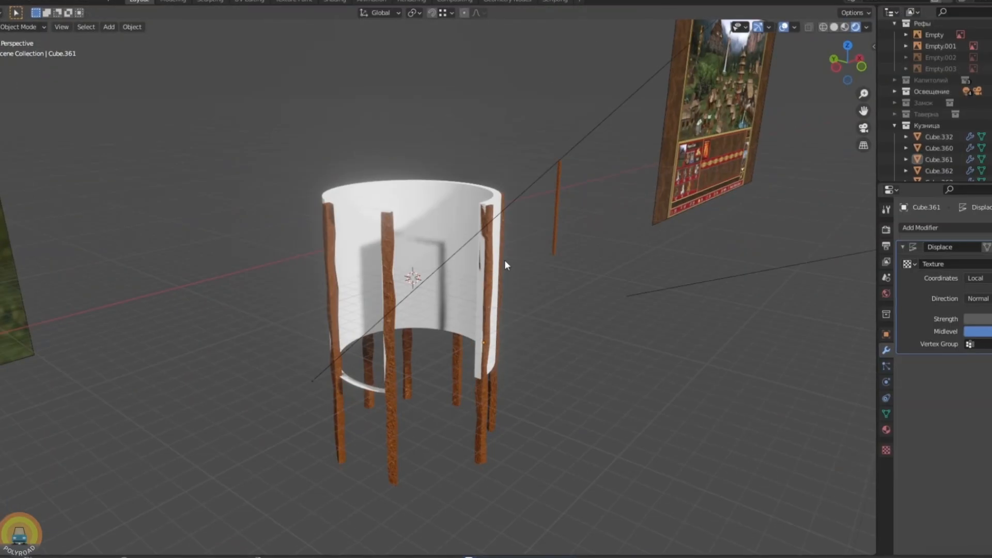
Step: Position a wooden post along the left edge of the white cylindrical wall
key(KP_1)
scroll(488, 264, up, 3)
scroll(488, 265, up, 2)
key(g)
click(270, 181)
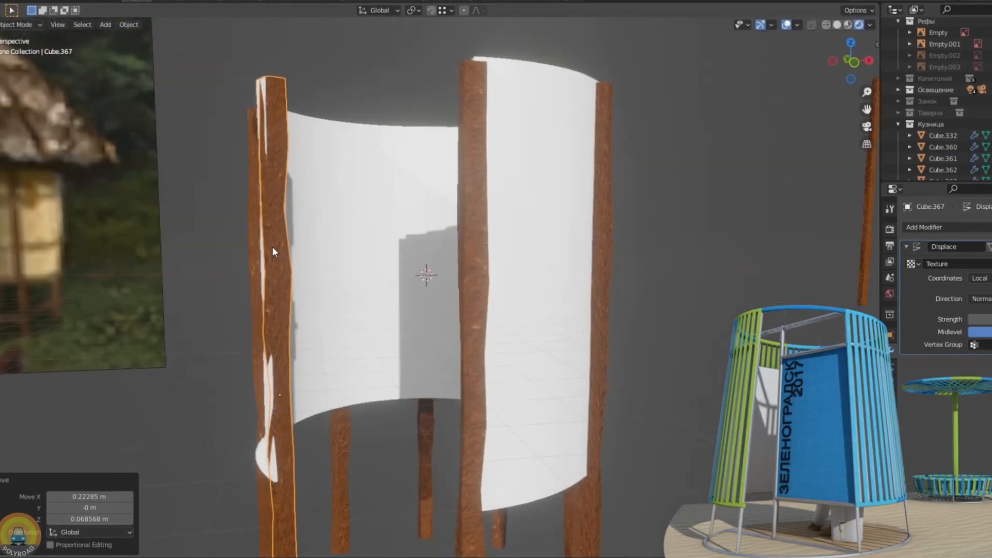
key(KP_7)
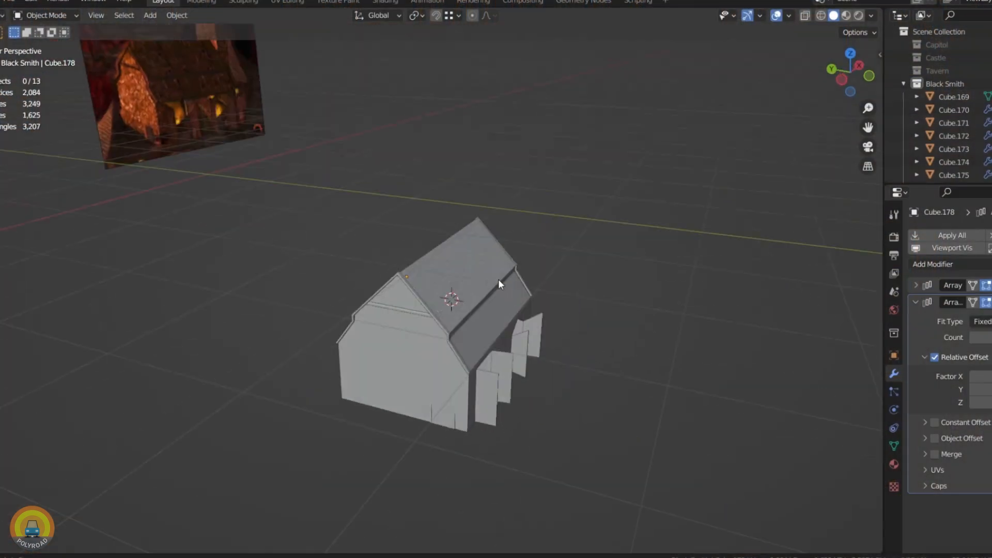
scroll(498, 279, up, 5)
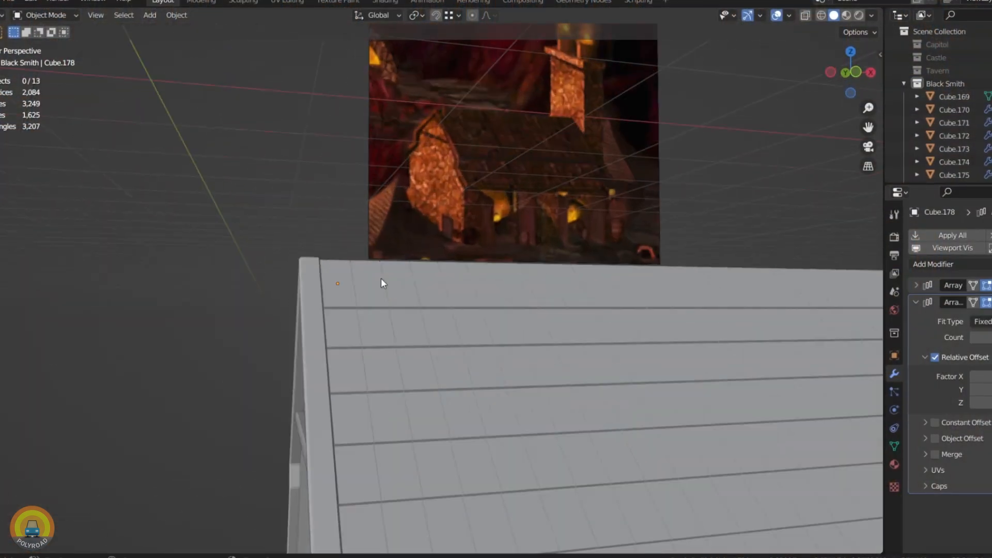
Step: Move the round chimney pot together with its cutter box about -0.04 m along Y on the blacksmith's chimney top
click(377, 332)
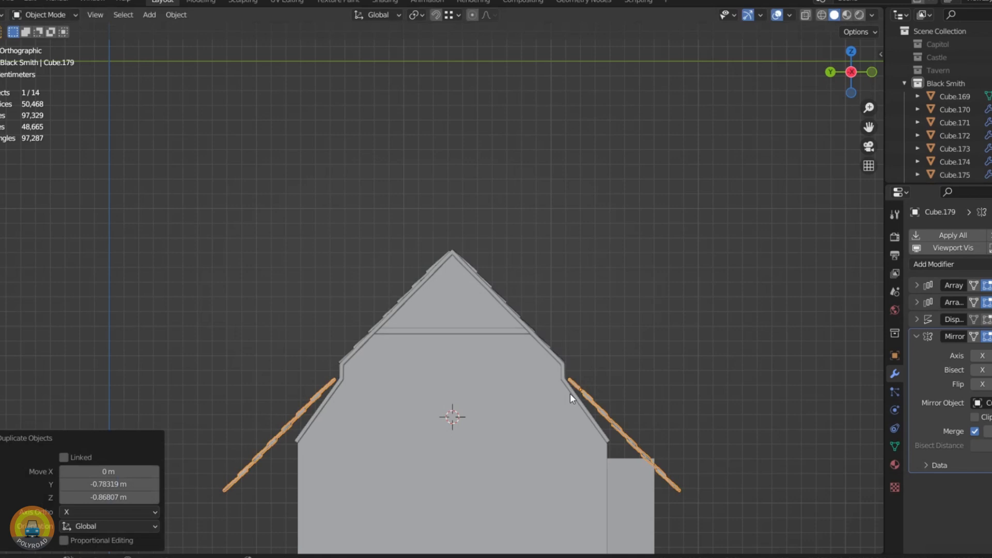
scroll(564, 362, up, 4)
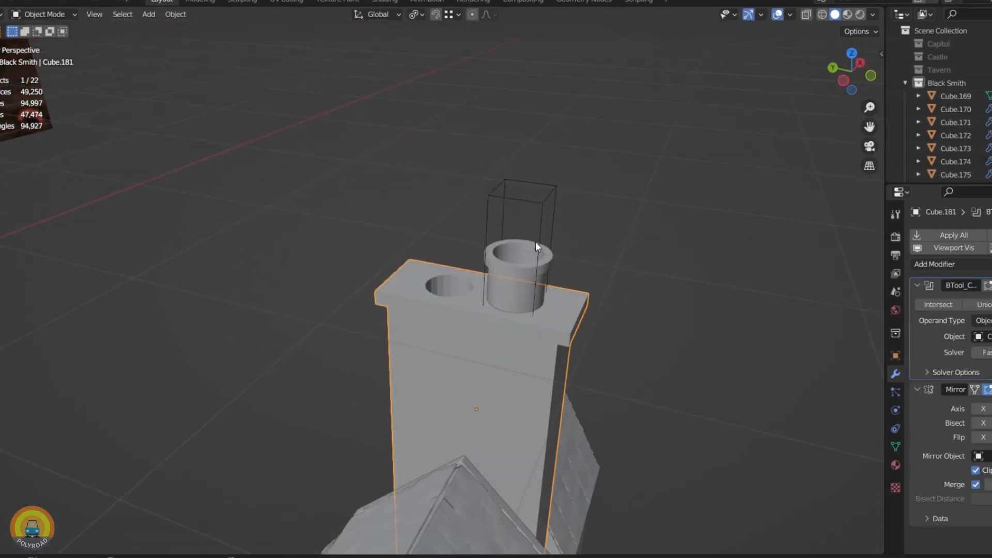
click(541, 242)
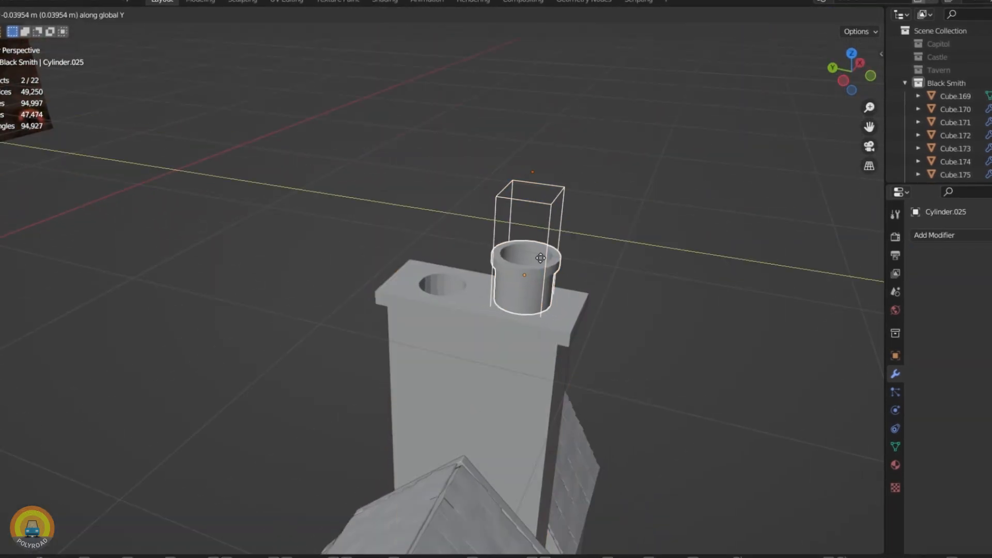
click(540, 258)
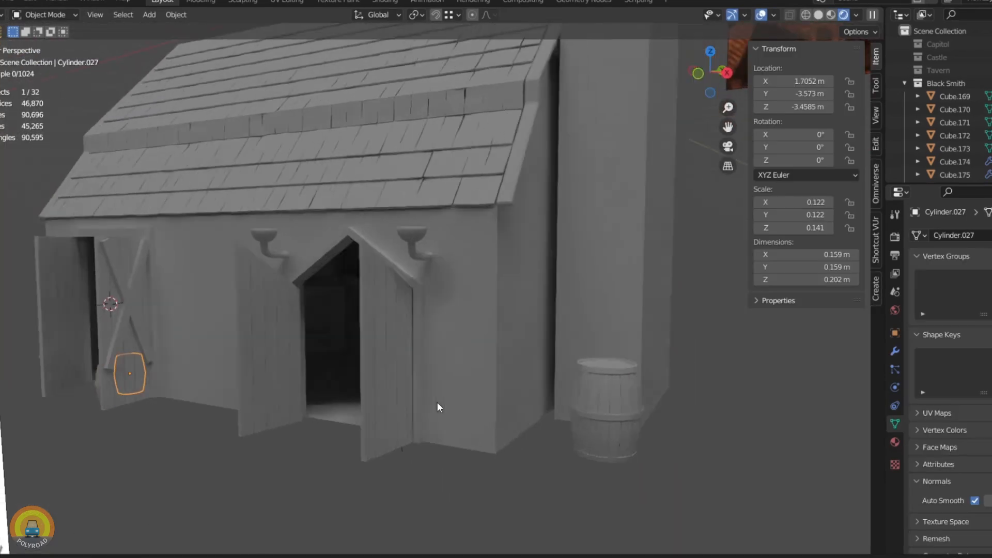
Step: Shift the blacksmith's chimney about -0.04 m along the X axis against the tiled roof
scroll(563, 406, up, 5)
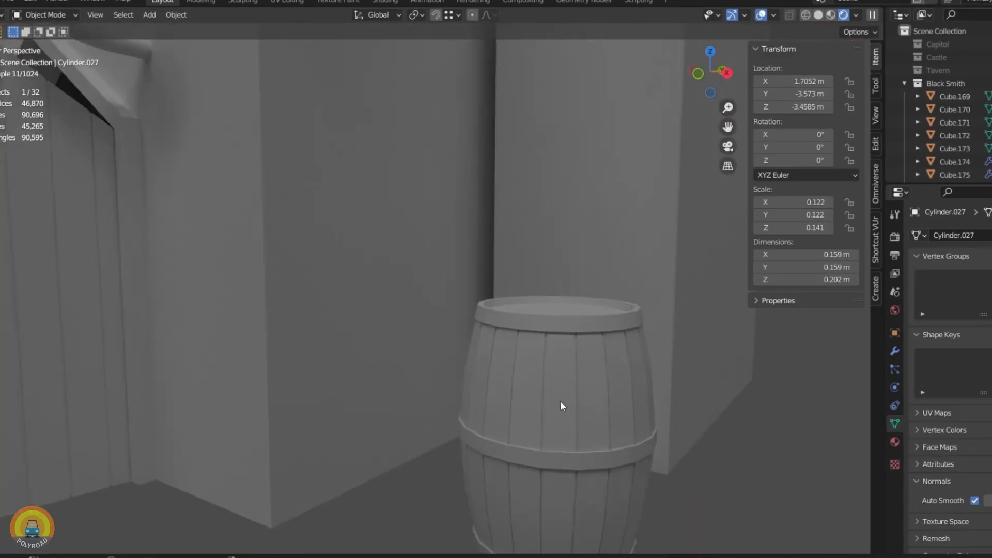
scroll(561, 402, down, 6)
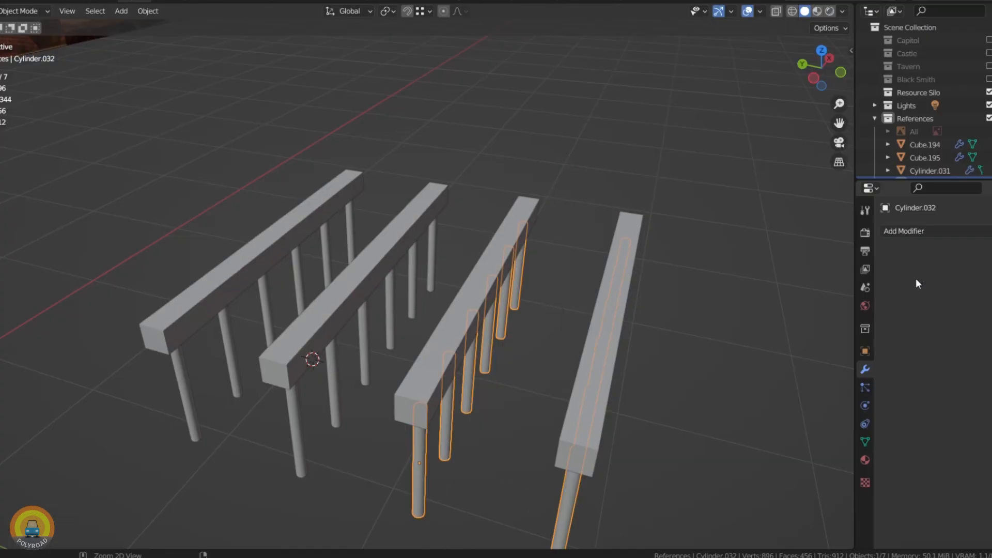
click(451, 307)
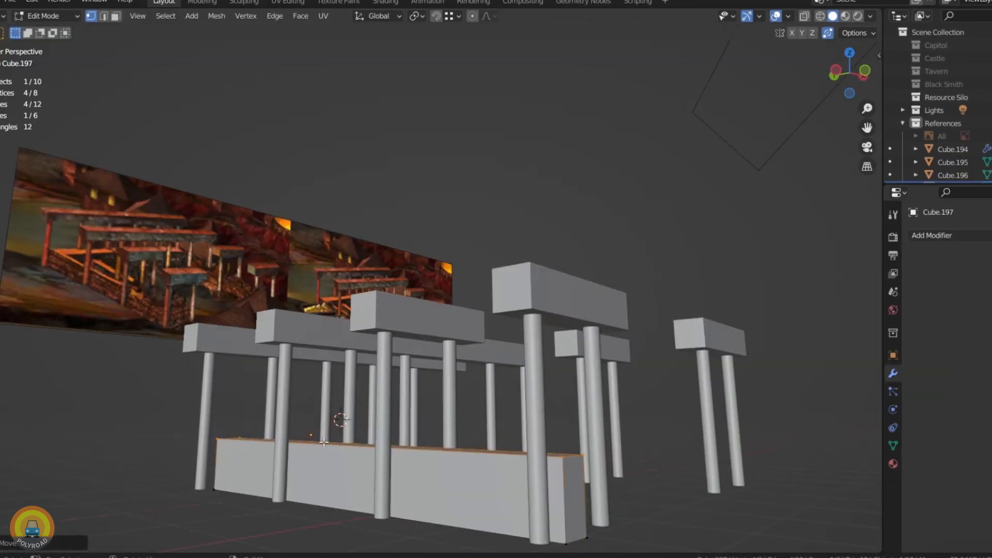
Step: Adjust the top face of the low wall block standing between the Resource Silo's posts
scroll(362, 388, down, 5)
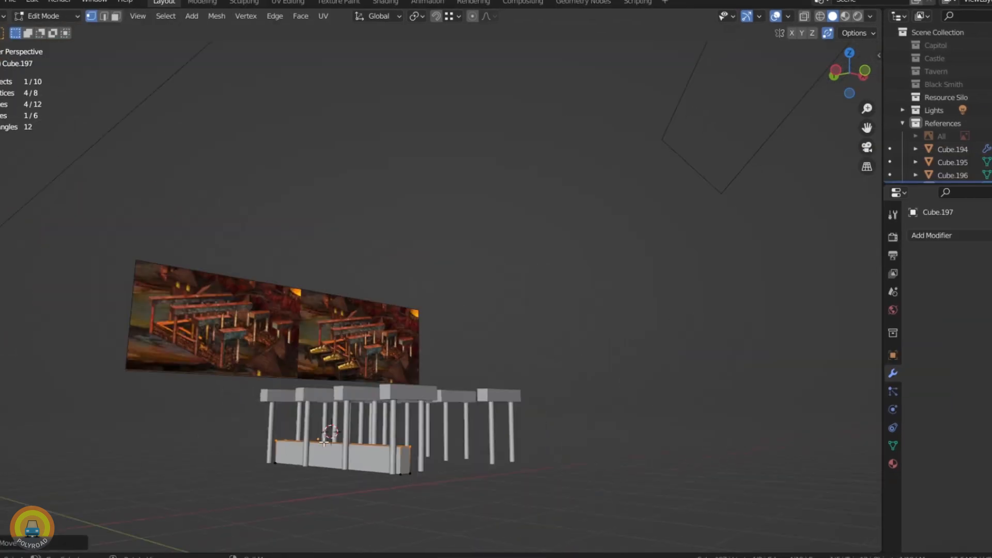
middle_drag(362, 440, 341, 452)
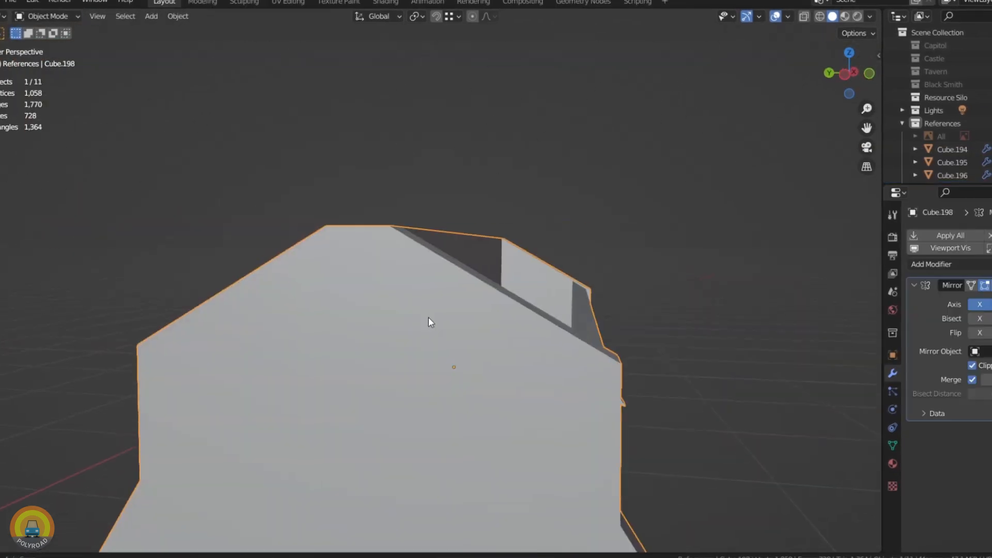
middle_drag(428, 318, 263, 315)
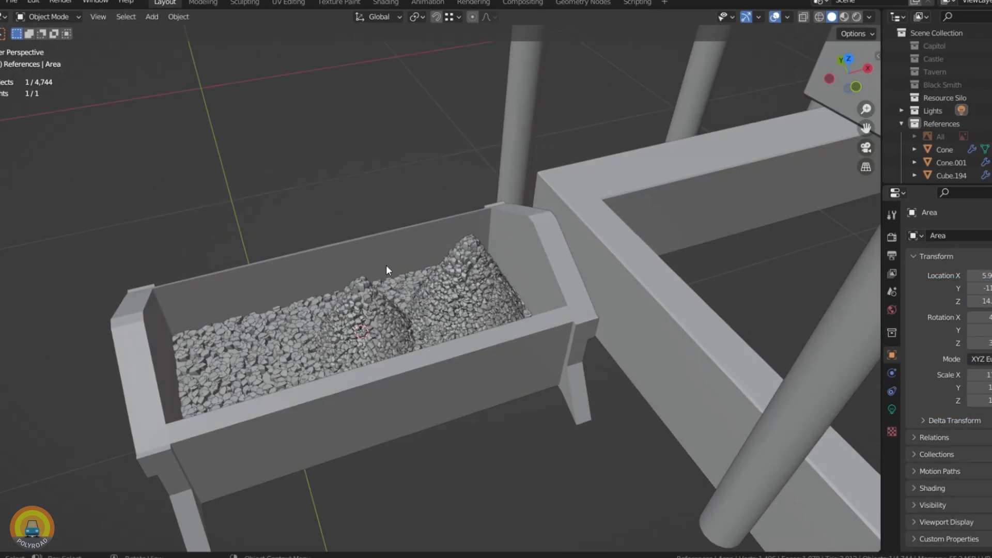
click(386, 265)
Step: Try 500 particles on the selected cone-shaped stone heap in the trough and set the number back to 800
click(892, 391)
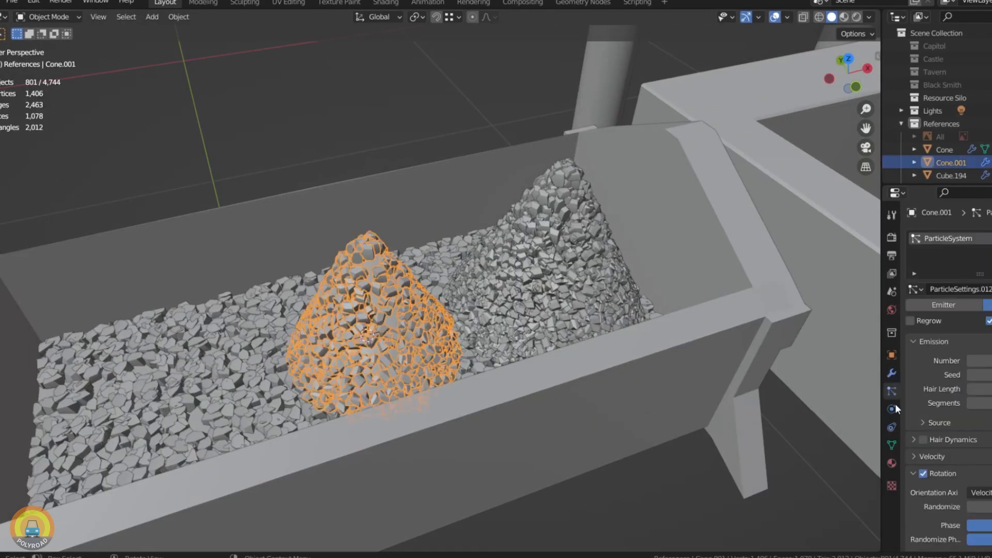
text(500)
key(Return)
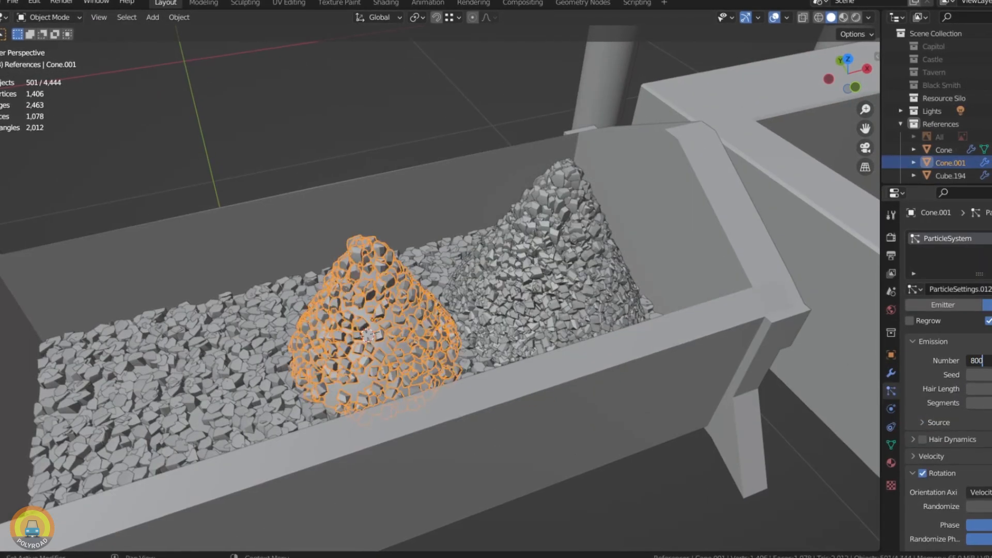
key(Return)
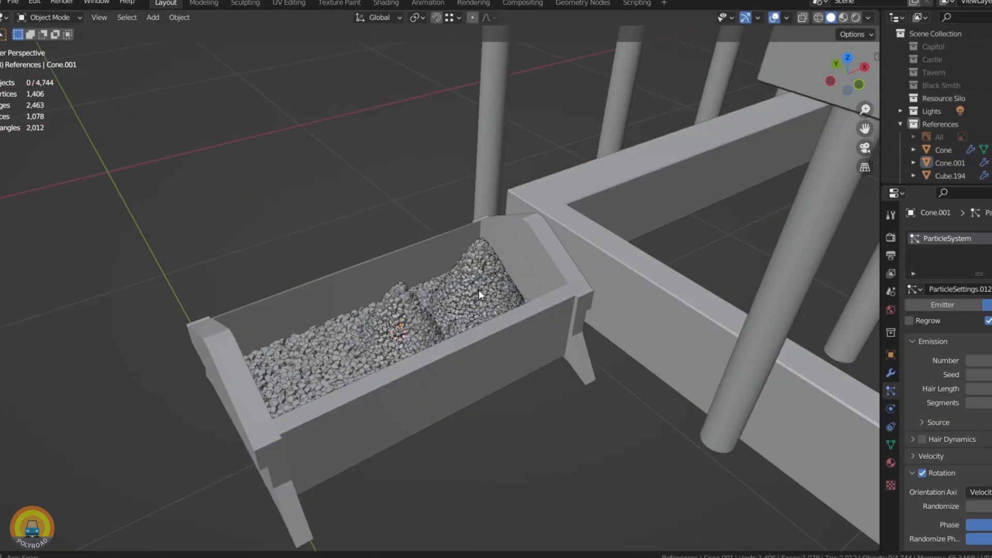
middle_drag(479, 290, 423, 320)
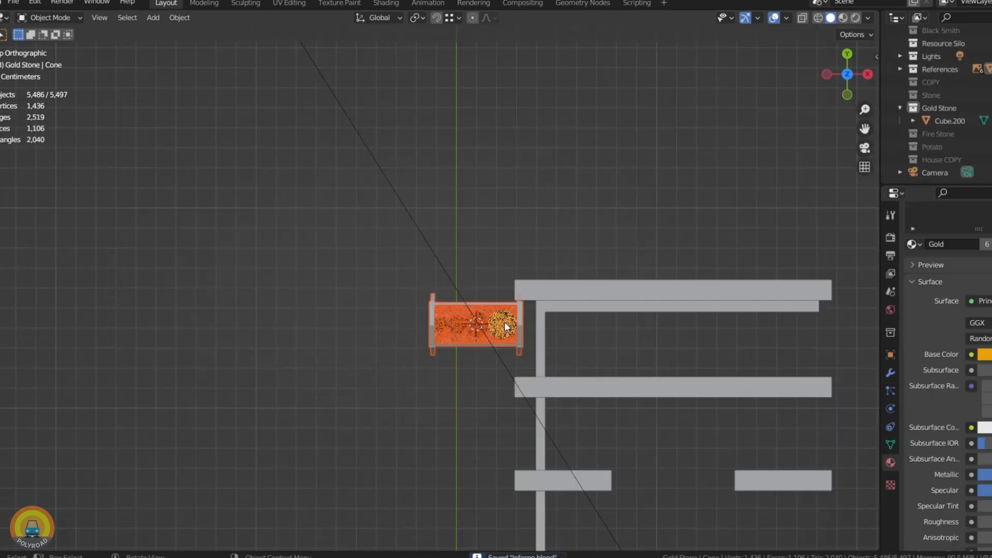
Step: Make two linked duplicates of the gold-filled trough along the Y axis to form a row of three
key(alt+d)
key(y)
click(497, 398)
key(alt+d)
key(y)
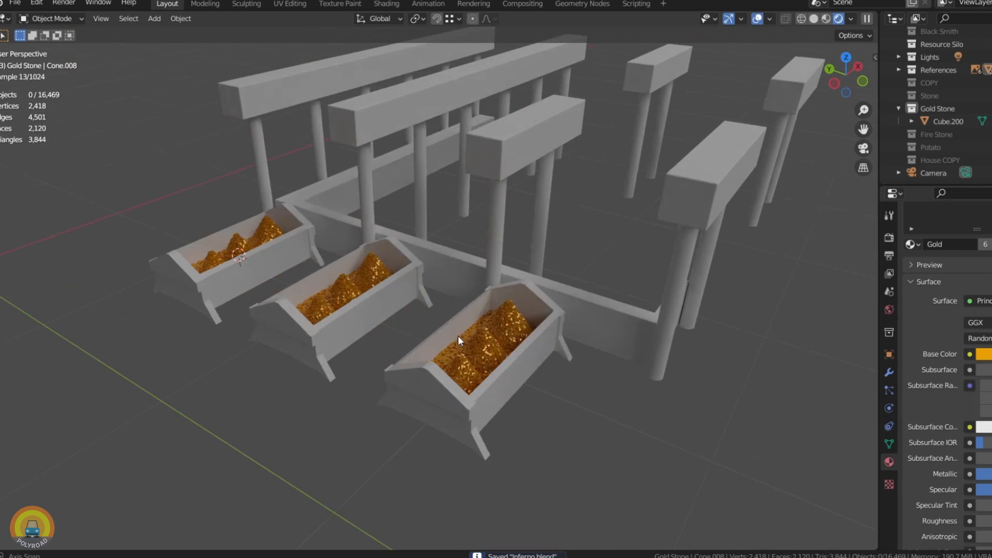
scroll(458, 336, up, 10)
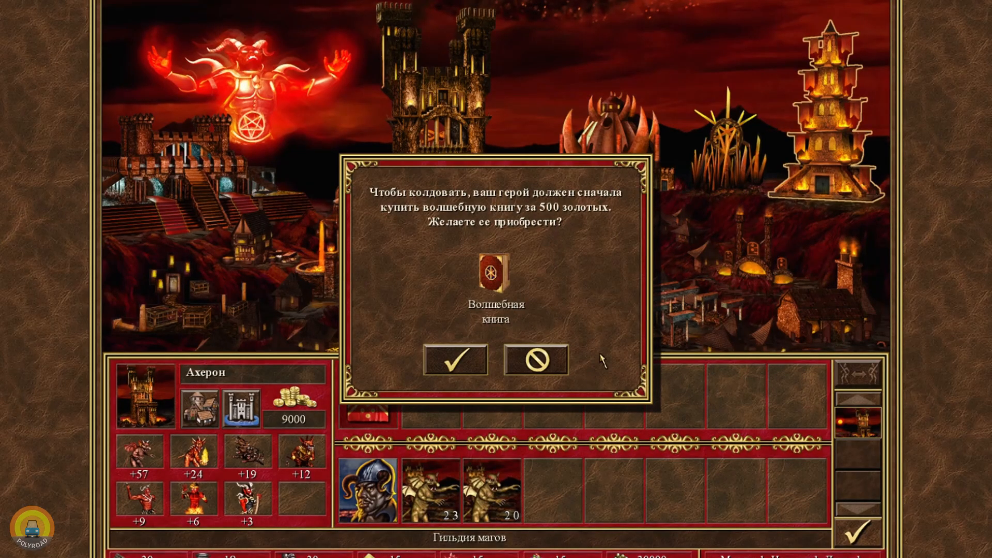
Step: Switch to the Heroes III game, buy the spell book for 500 gold and view spell descriptions in the Mage Guild
click(455, 362)
right_click(758, 464)
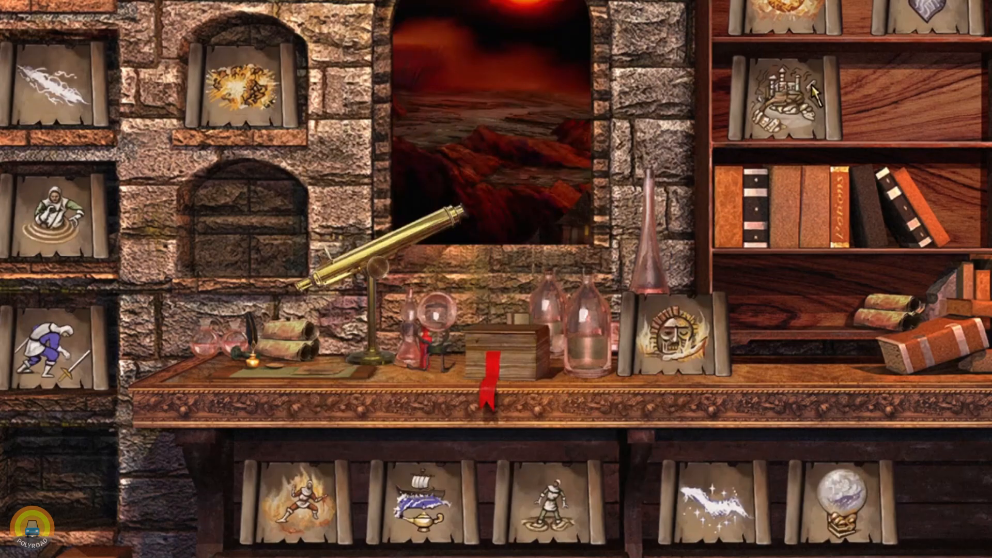
right_click(717, 177)
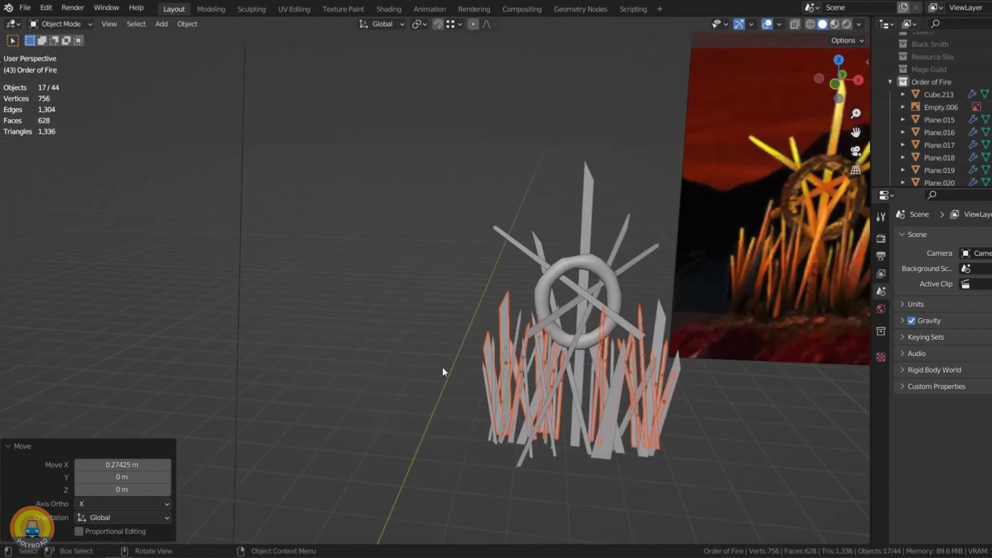
Step: Lower the flat ground plane about 0.07 m beneath the stone base of the Order of Fire
key(KP_1)
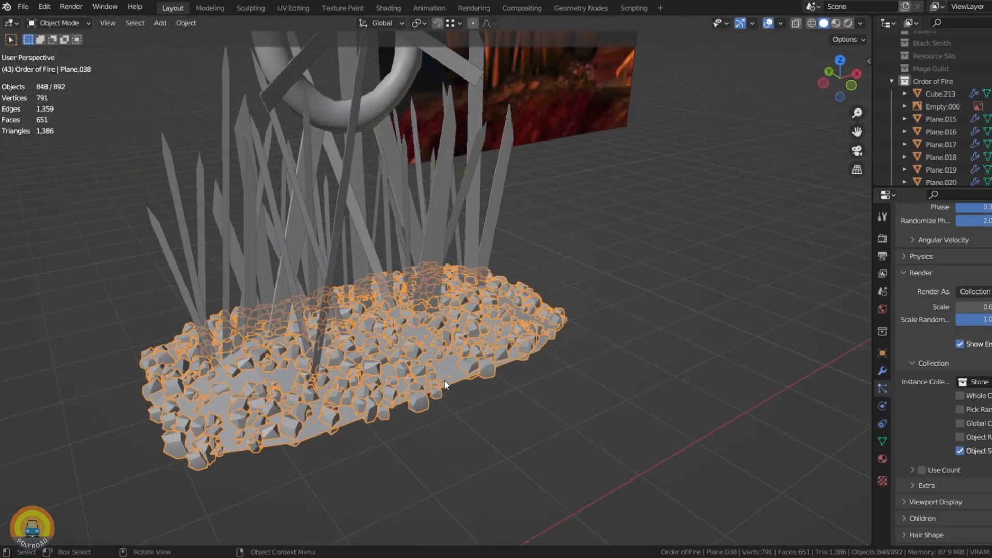
scroll(945, 333, up, 10)
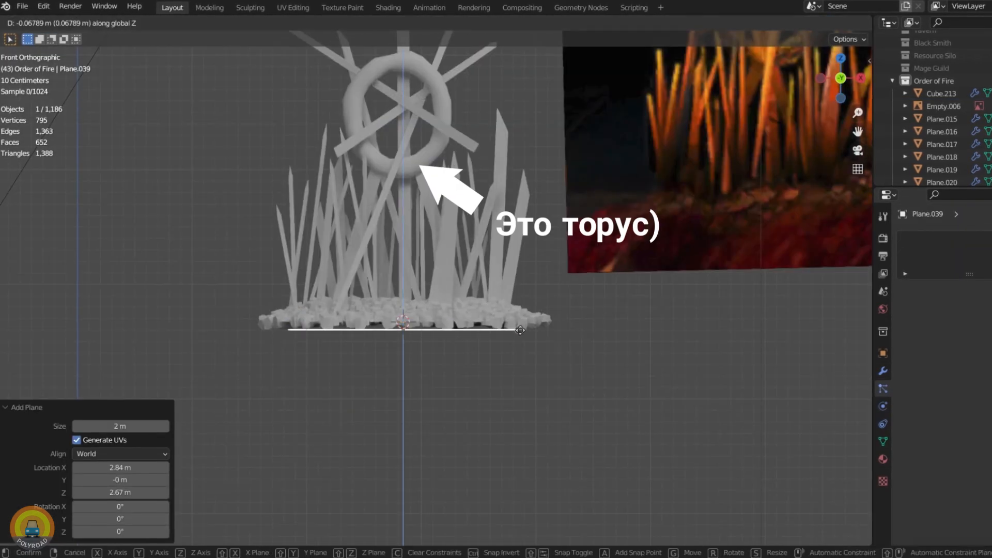
click(520, 331)
key(g)
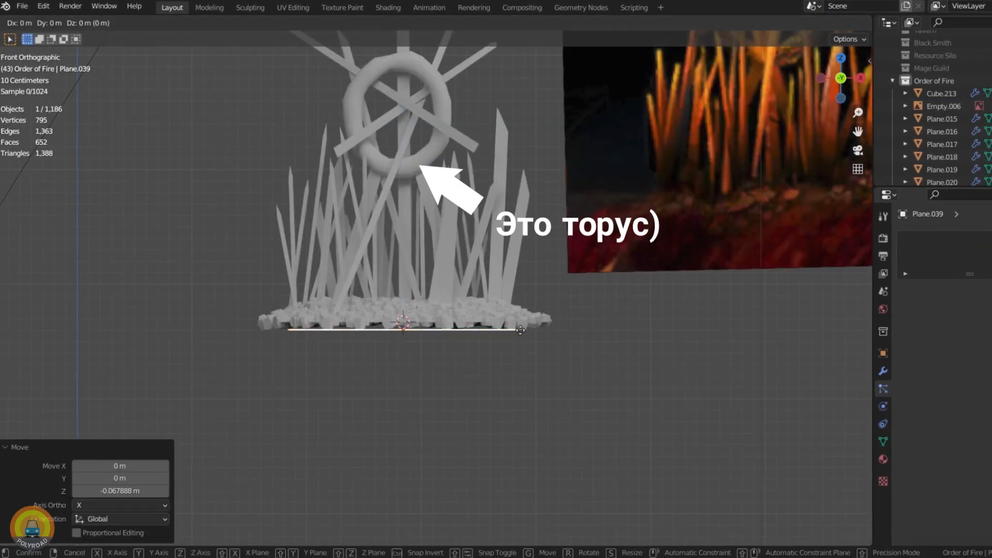
Step: Move the selected building objects into the Order of Fire collection and the reference image into References
drag(341, 275, 463, 355)
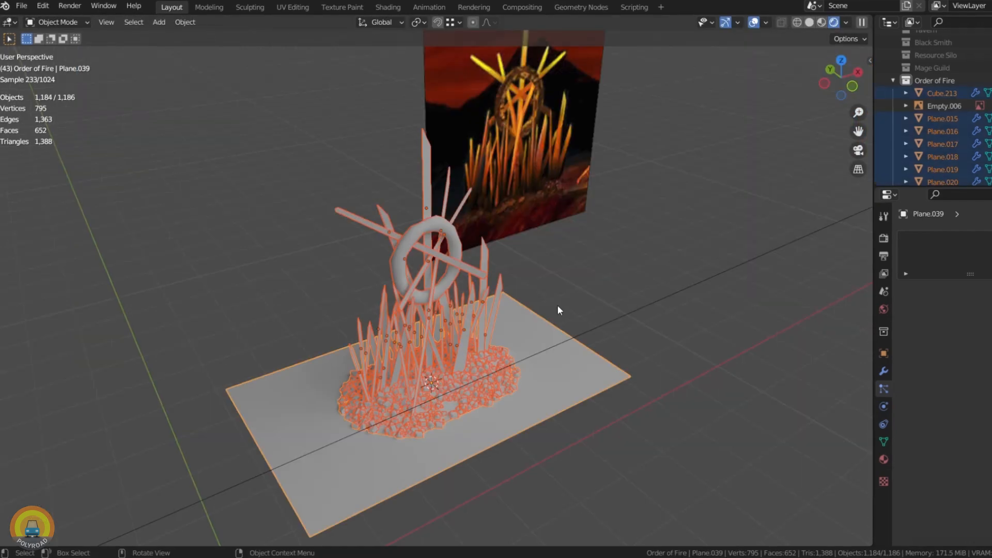
key(m)
click(548, 293)
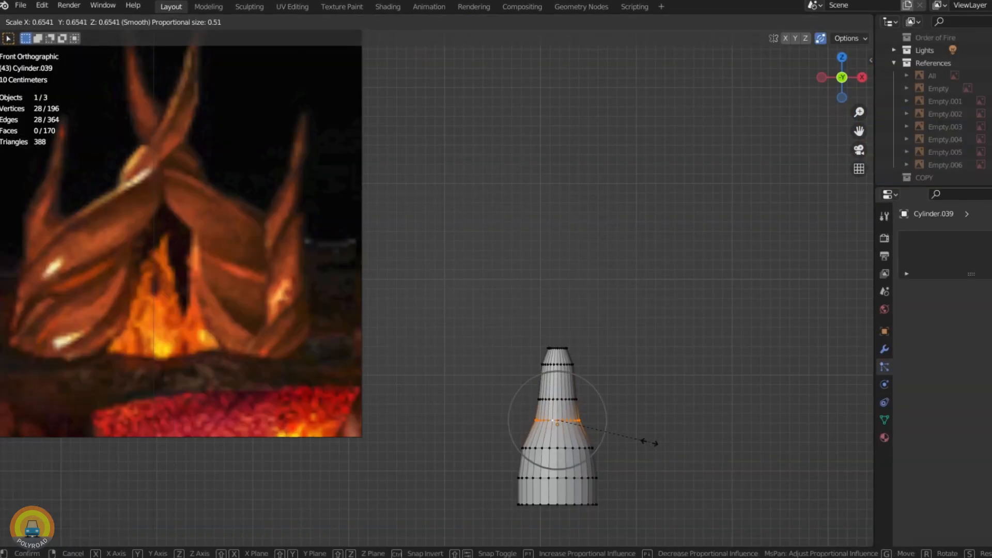
click(649, 443)
Step: Scale the top edge loop of the tapered cylinder in front view with proportional editing
scroll(558, 362, up, 4)
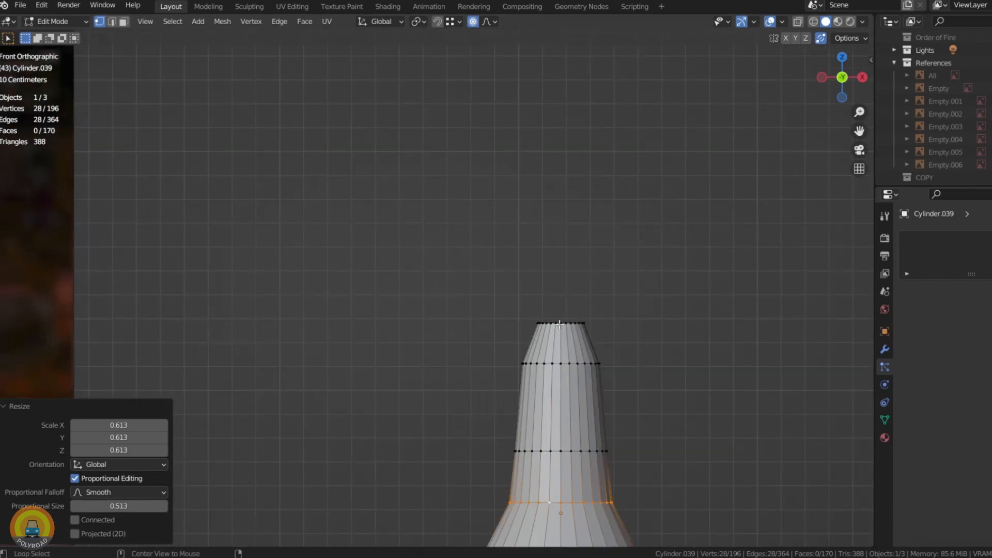
alt+click(560, 328)
key(s)
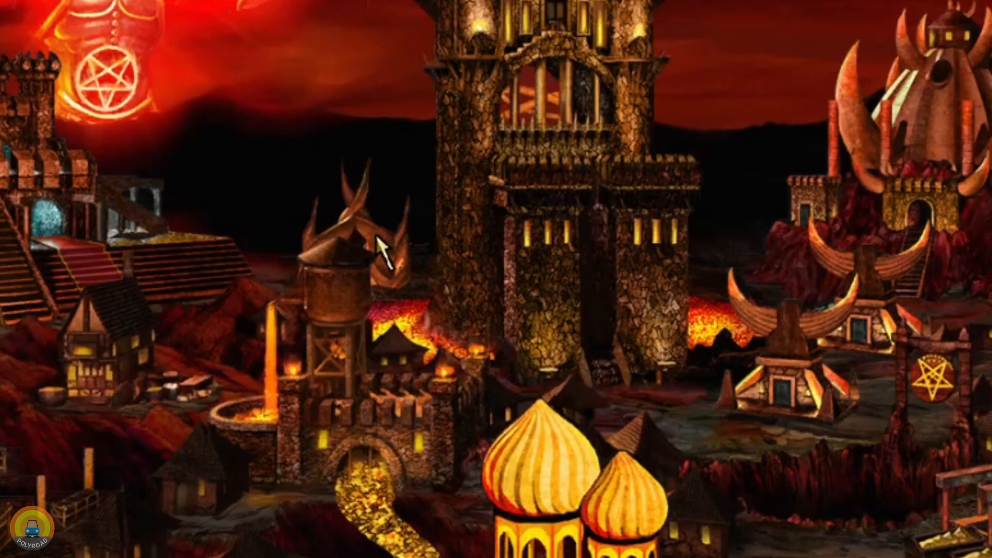
click(397, 237)
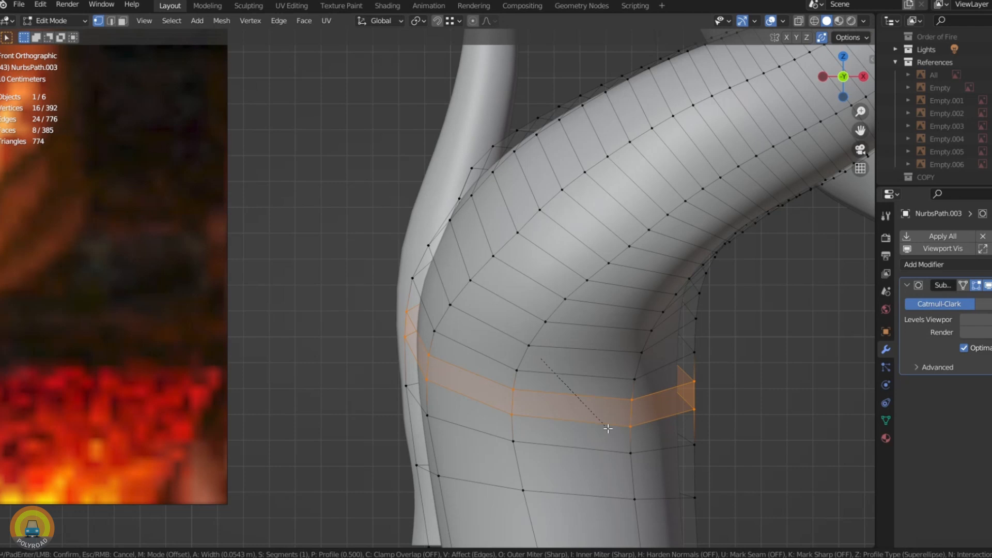
Step: Bevel an edge loop on the upper bend of the Castle Gate's large twisted horn with 2 segments
click(608, 429)
key(alt+a)
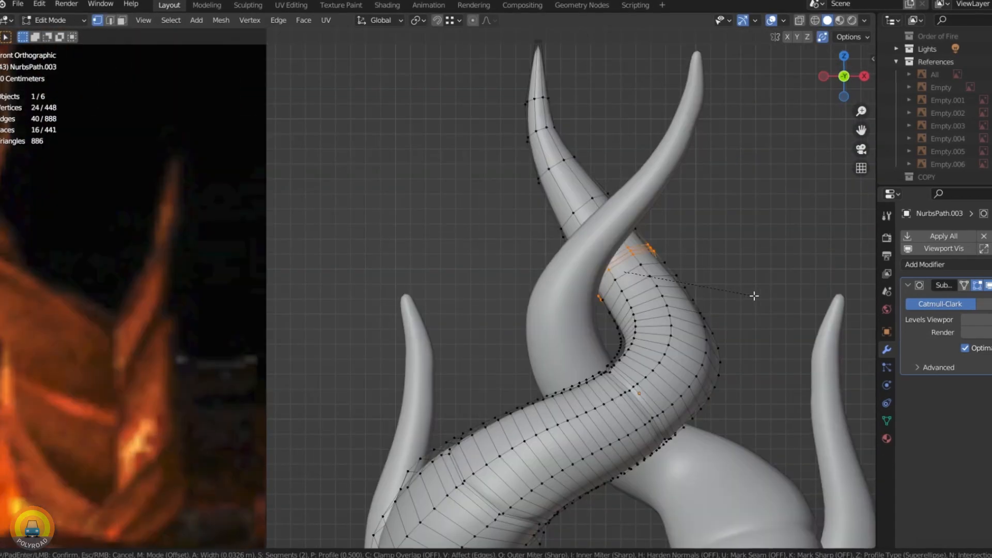
click(754, 295)
scroll(604, 249, up, 4)
alt+click(668, 251)
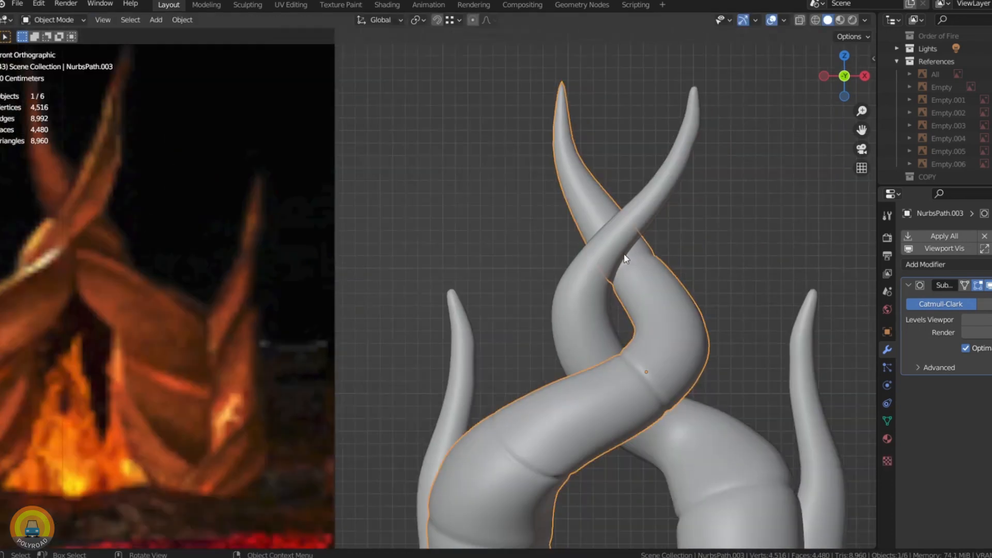
Step: Reposition the twisted horn in the front view and open its mesh for editing with X-ray on
scroll(544, 191, down, 3)
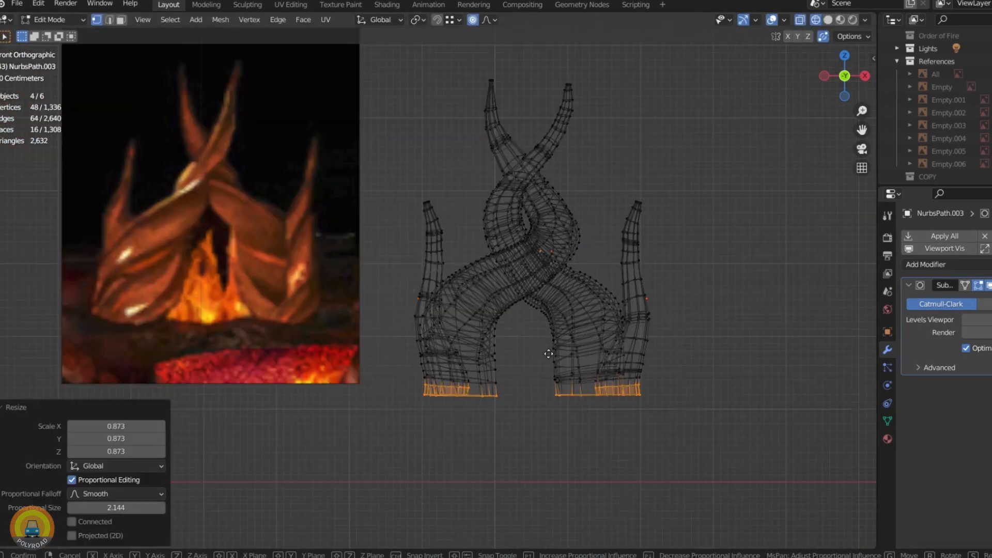
key(g)
click(547, 349)
key(Tab)
key(alt+z)
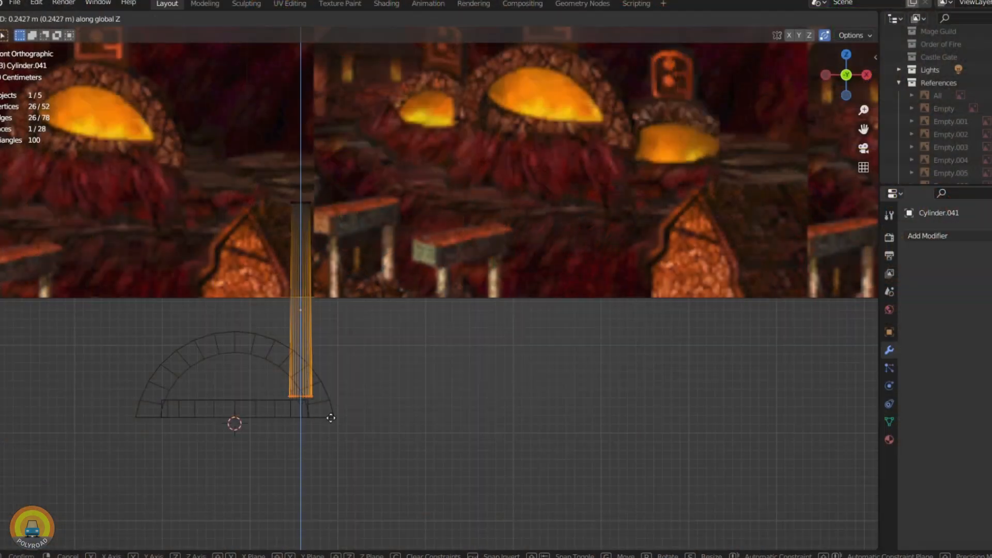
Step: Raise the lower end of the chimney pipe about 0.24 m and move the side arches about -0.09 m along Y
key(shift+z)
middle_drag(431, 356, 338, 364)
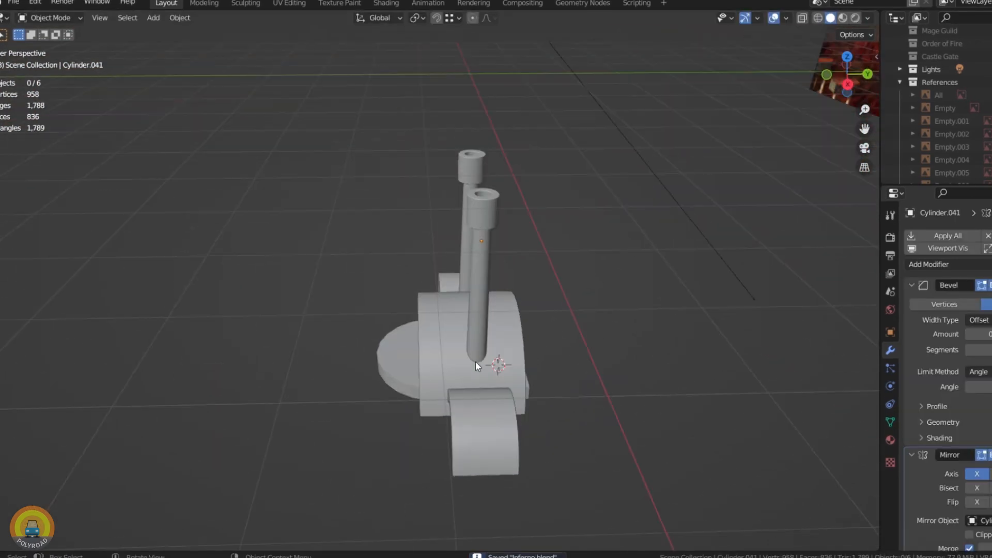
click(492, 411)
middle_drag(492, 410, 477, 424)
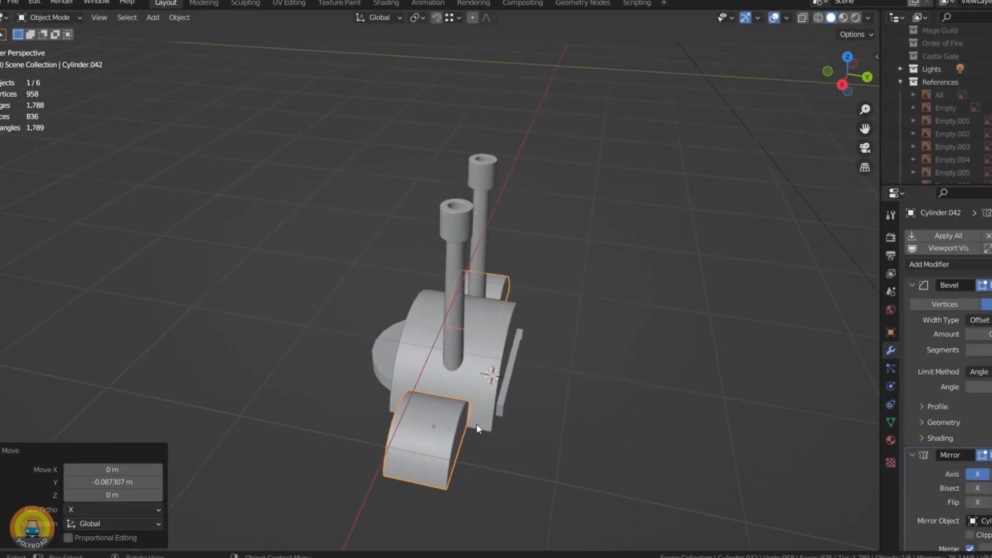
Step: Open the side arches' mesh in a top wireframe view and give the large central arch a level 1 subdivision
key(KP_7)
key(Tab)
key(shift+z)
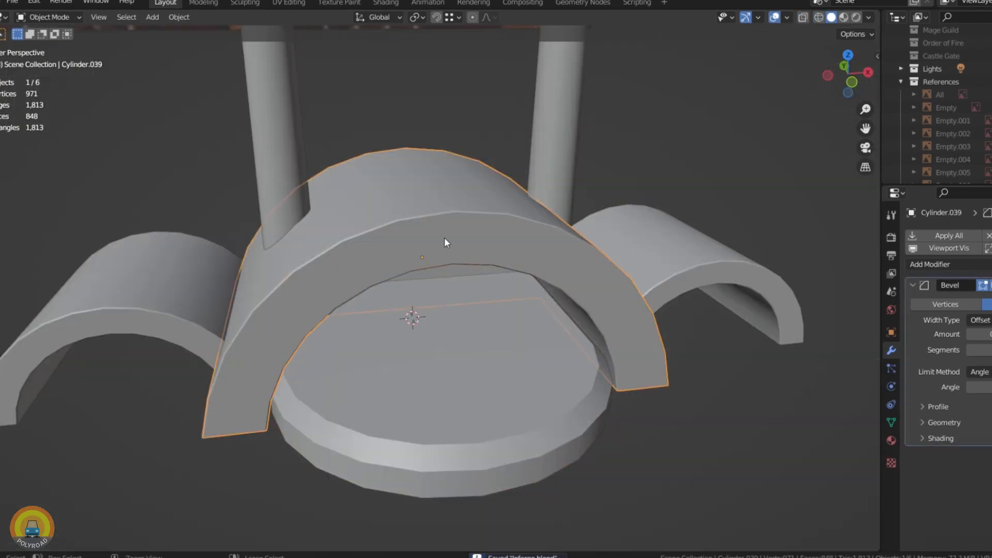
key(ctrl+1)
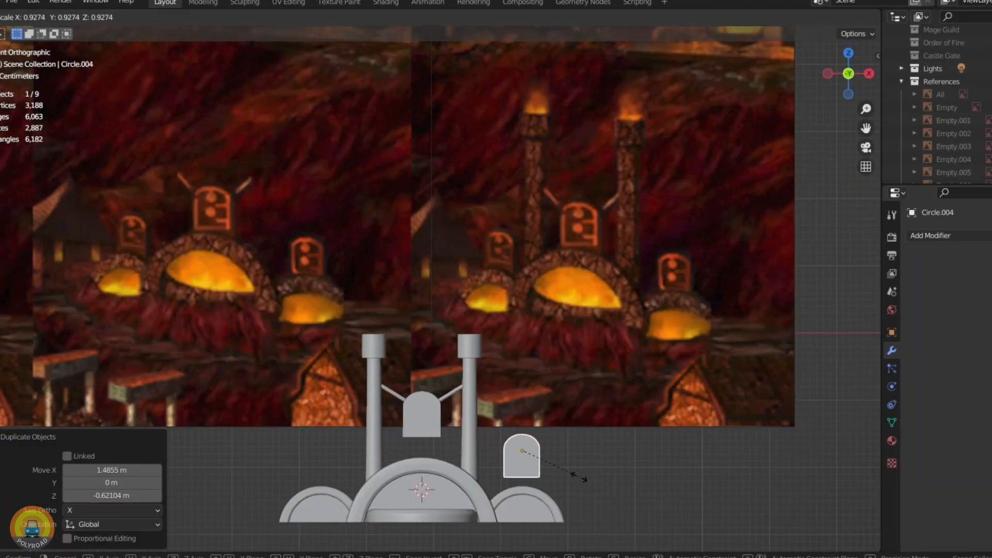
Step: Scale down the duplicated arched slab and lower it about 0.19 m onto the top of the small side arch
click(545, 467)
scroll(544, 467, up, 3)
key(g)
key(z)
click(545, 484)
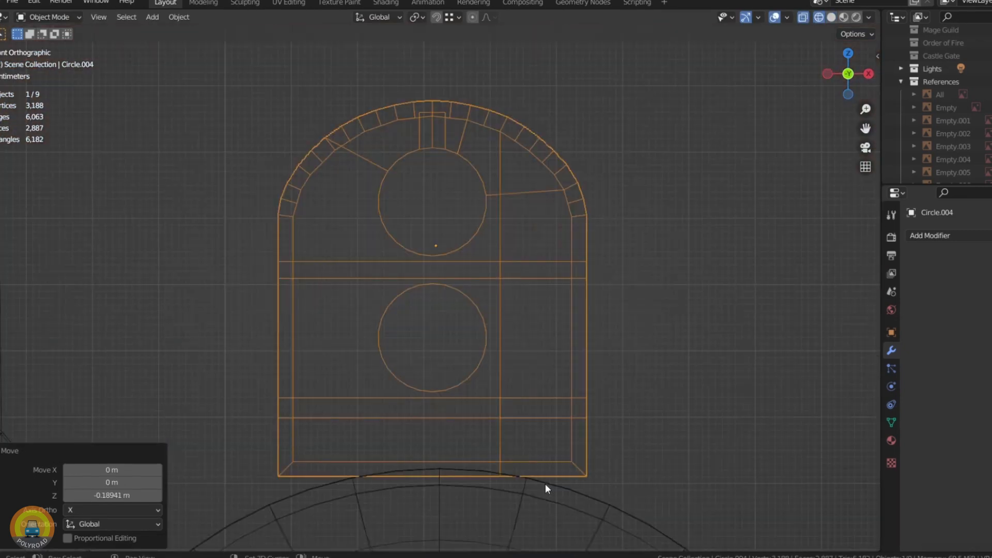
scroll(544, 484, down, 3)
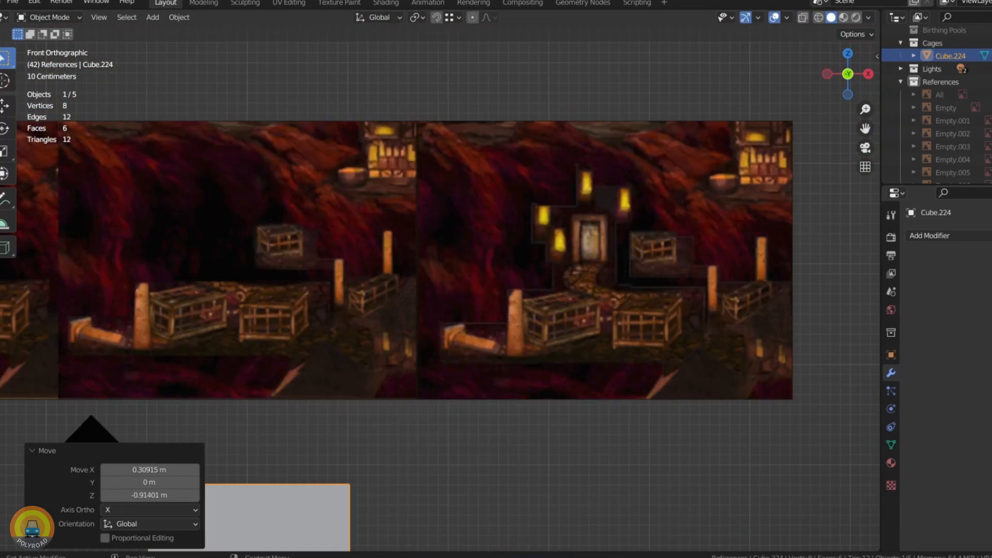
scroll(631, 350, down, 3)
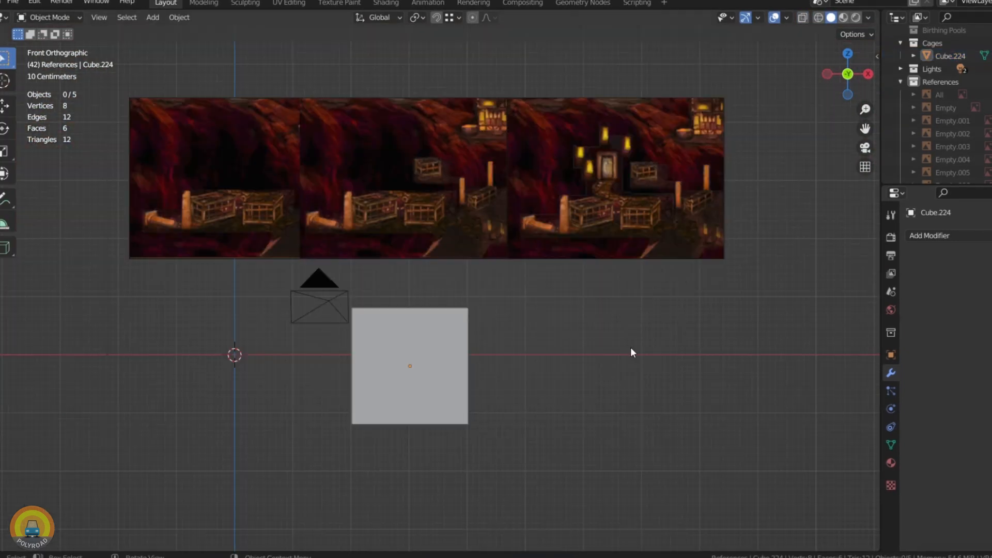
Step: Add a cylinder at the 3D cursor for the Cages building and open its creation settings
scroll(249, 175, up, 3)
key(shift+a)
mouse_move(250, 176)
click(322, 241)
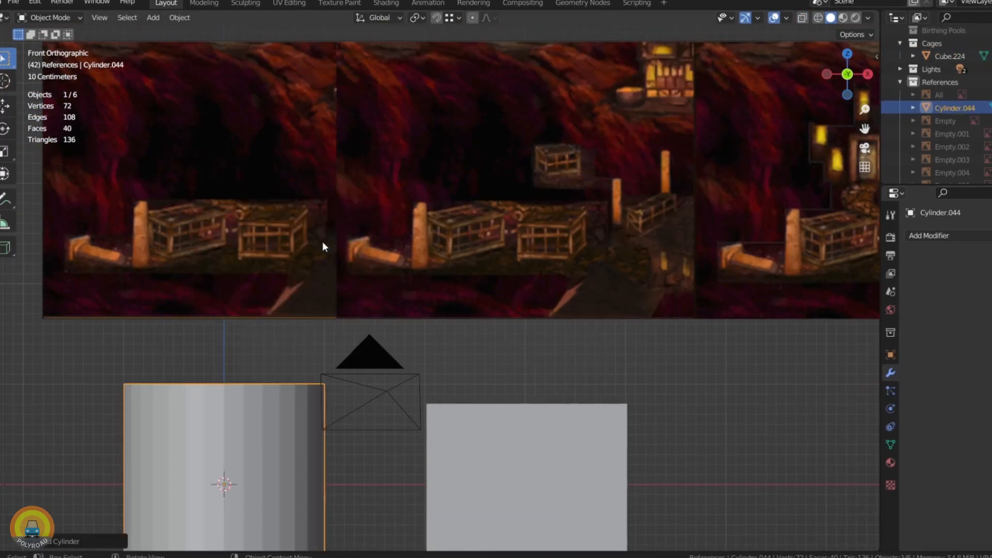
click(75, 538)
click(146, 387)
Step: Add a Mirror modifier on the X axis to the bars at the end of the cage
scroll(271, 402, down, 4)
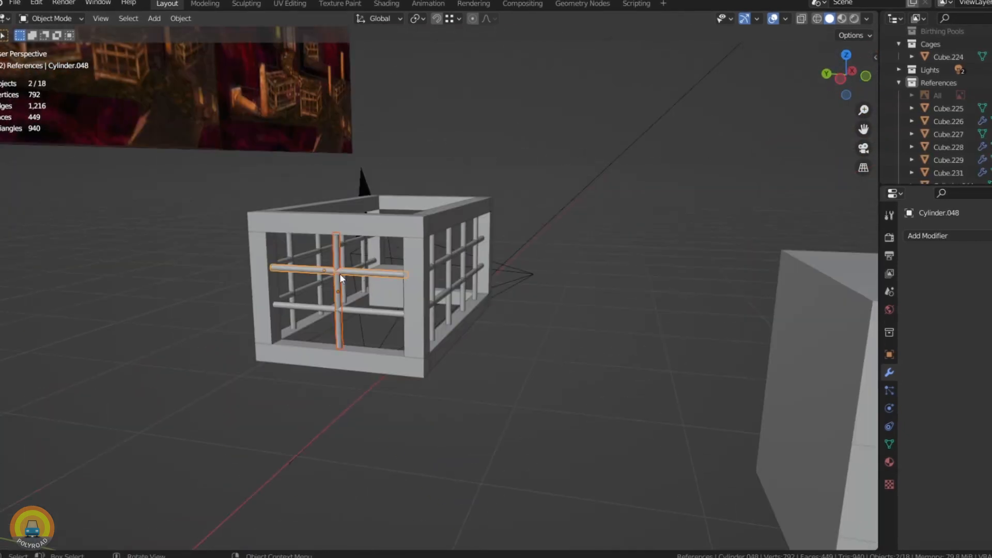
click(929, 236)
click(929, 236)
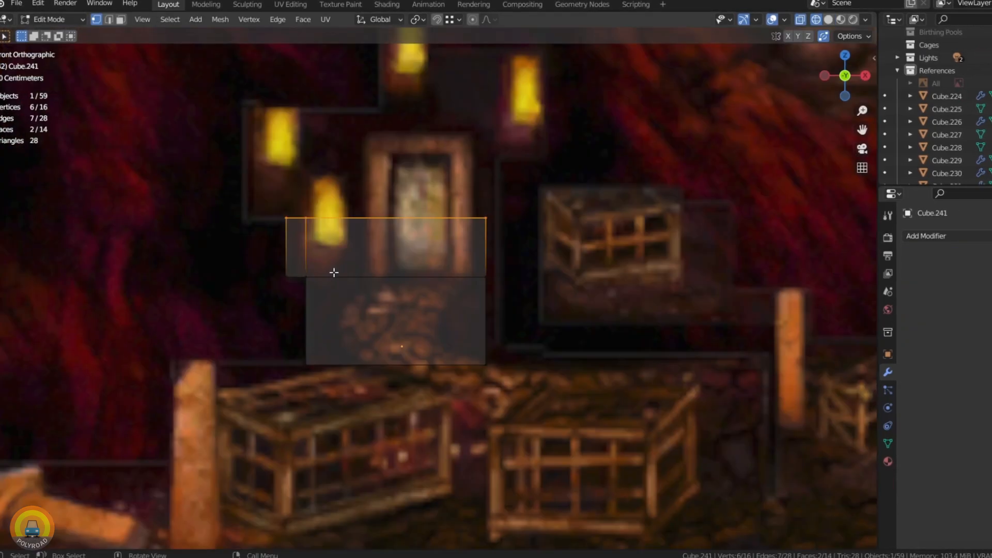
Step: Extend the stepped facade block over the reference doorway, slide its upper horizontal edge loop into place and save the file
key(e)
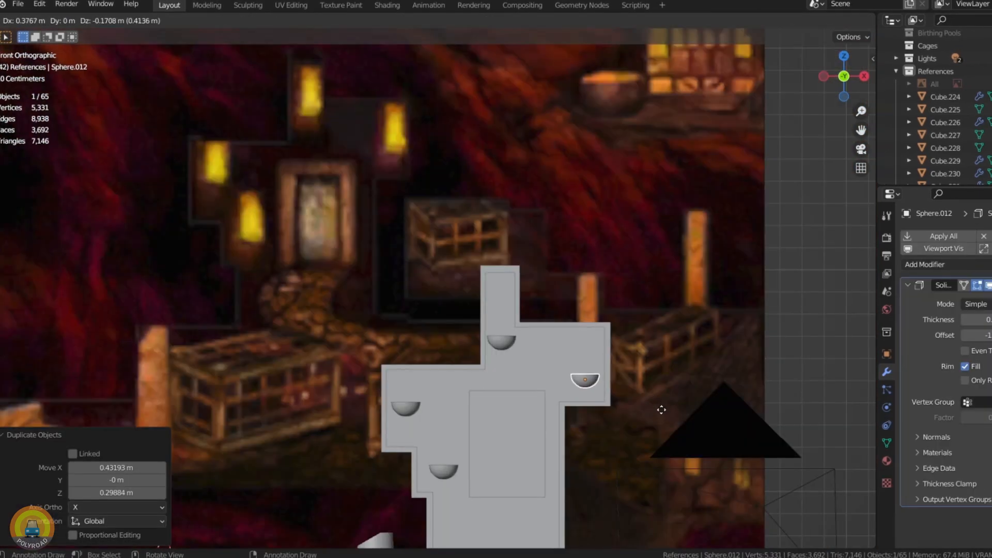
click(661, 409)
middle_drag(662, 409, 419, 250)
key(ctrl+s)
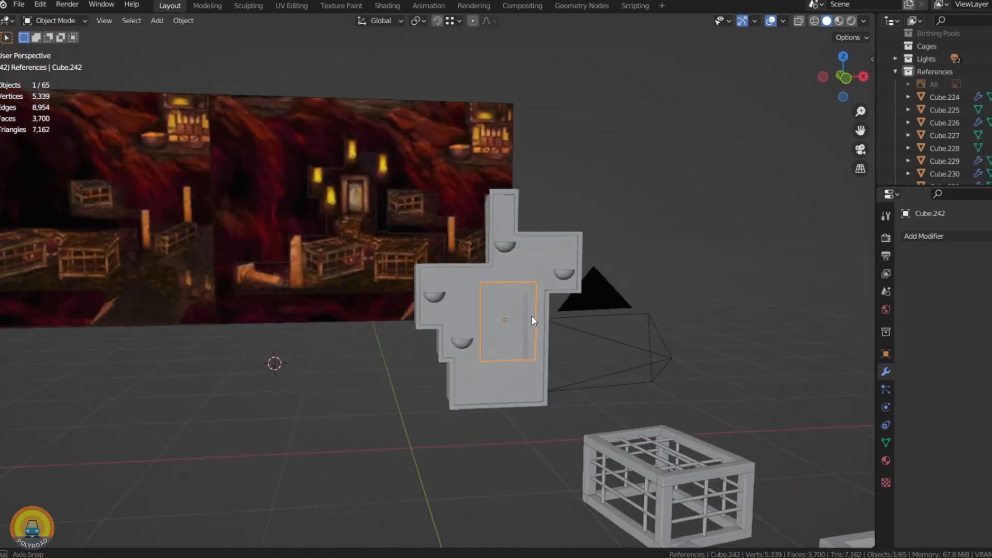
Step: Shape the door panel on the stepped facade into an inset frame with its front face pushed inwards
scroll(532, 318, up, 7)
key(Tab)
middle_drag(519, 326, 538, 393)
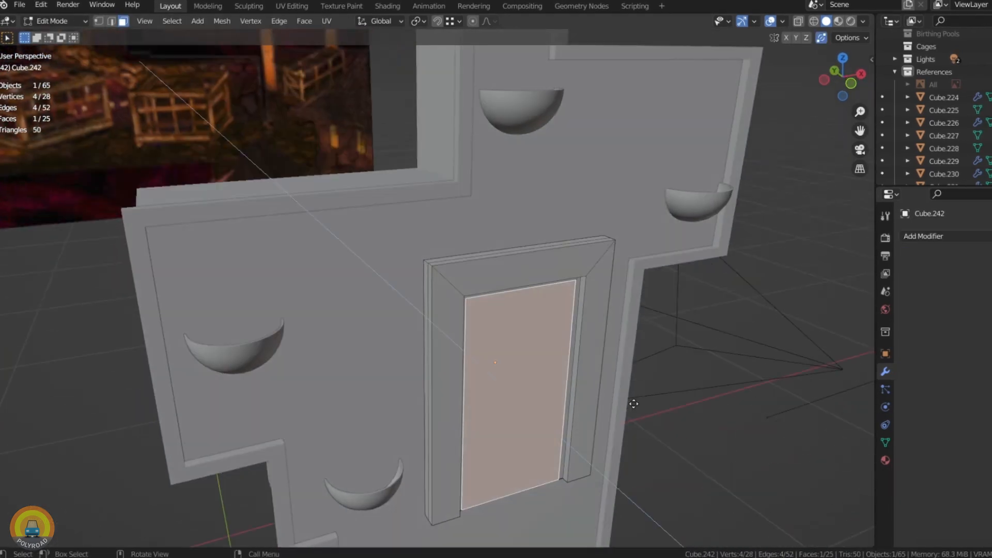
click(636, 406)
key(Tab)
middle_drag(566, 334, 448, 277)
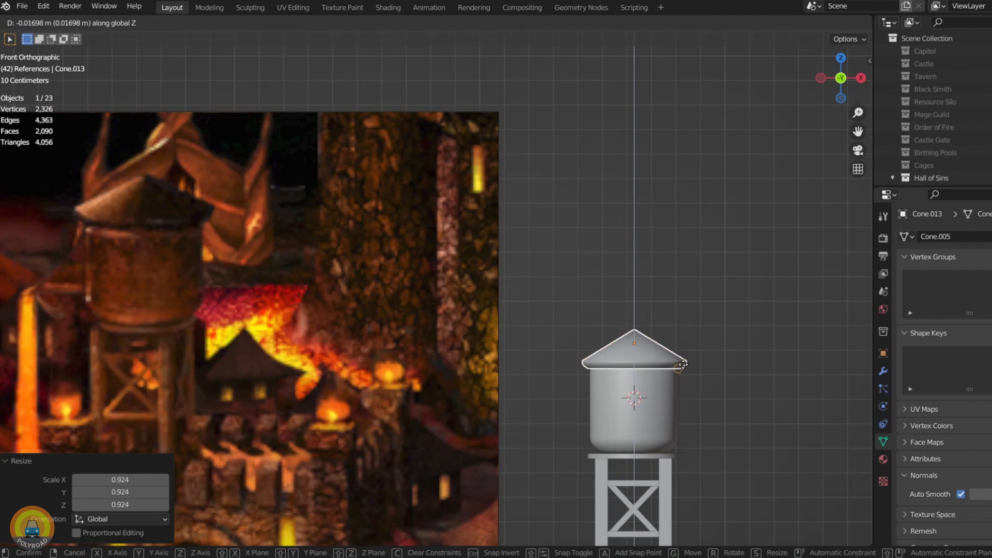
Step: Move the conical roof vertically to seat it on top of the Hall of Sins water tank
click(682, 364)
scroll(673, 381, up, 3)
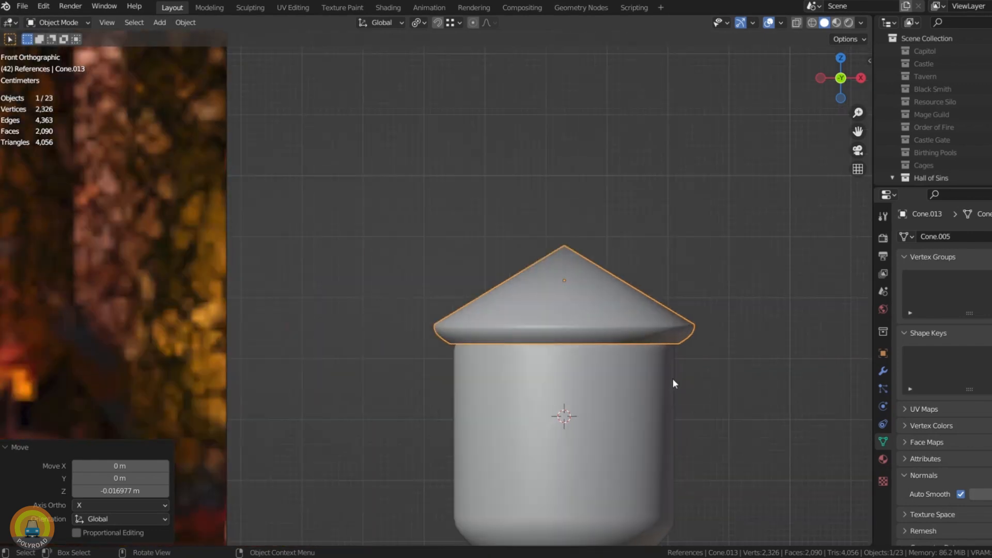
key(g)
key(z)
scroll(549, 323, down, 3)
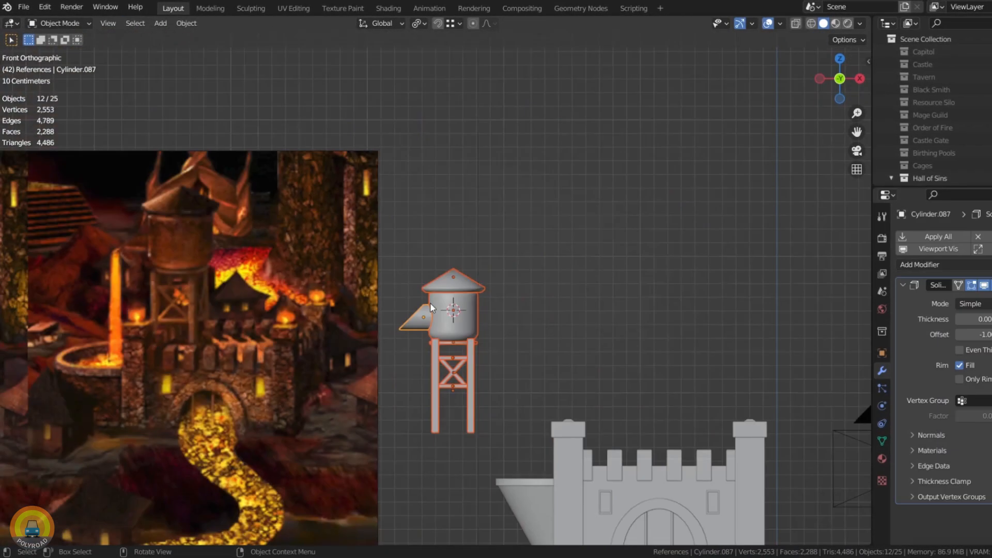
Step: Move the complete water tower over the castle roof and shift it along Y behind the battlements
drag(430, 303, 532, 265)
key(KP_7)
key(g)
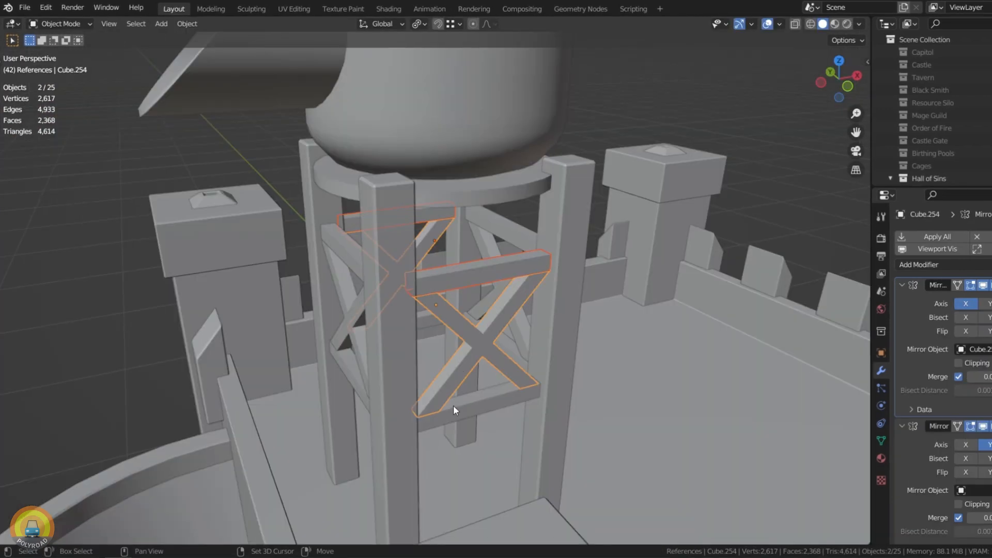
Step: Apply the scale to the selected cross-brace bars below the tank and copy the active bar's modifier settings to them
shift+click(452, 411)
key(ctrl+a)
click(425, 388)
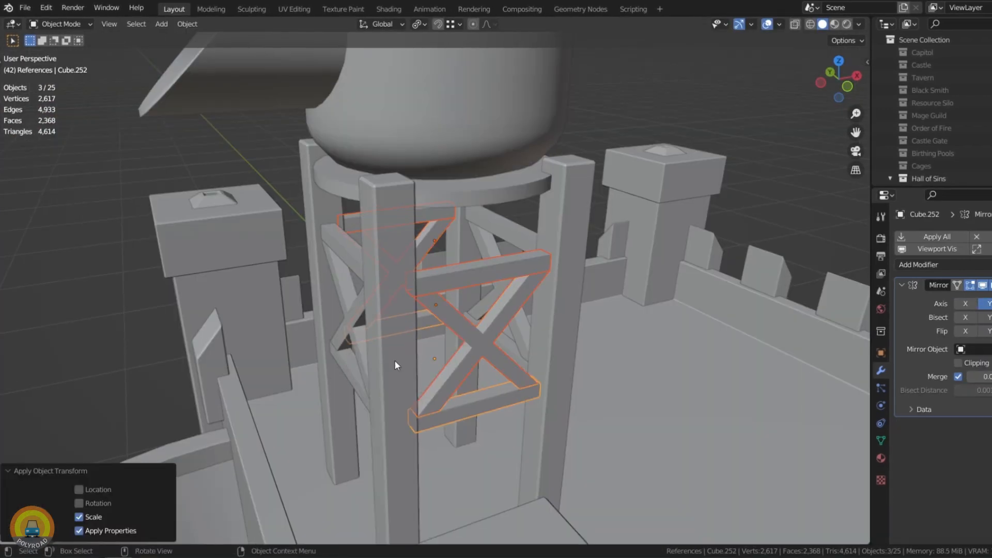
shift+click(392, 354)
key(ctrl+c)
click(371, 295)
click(383, 334)
click(382, 347)
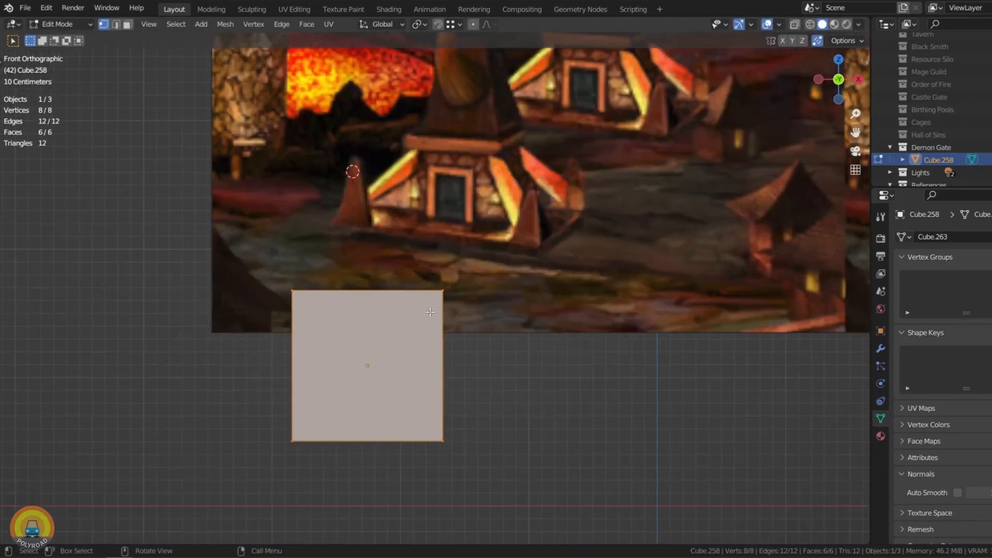
Step: Scale down the Demon Gate cube's mesh and taper its upper end to about 0.81 of its size
key(Tab)
key(s)
click(468, 367)
key(Tab)
key(shift+z)
drag(313, 310, 437, 352)
key(s)
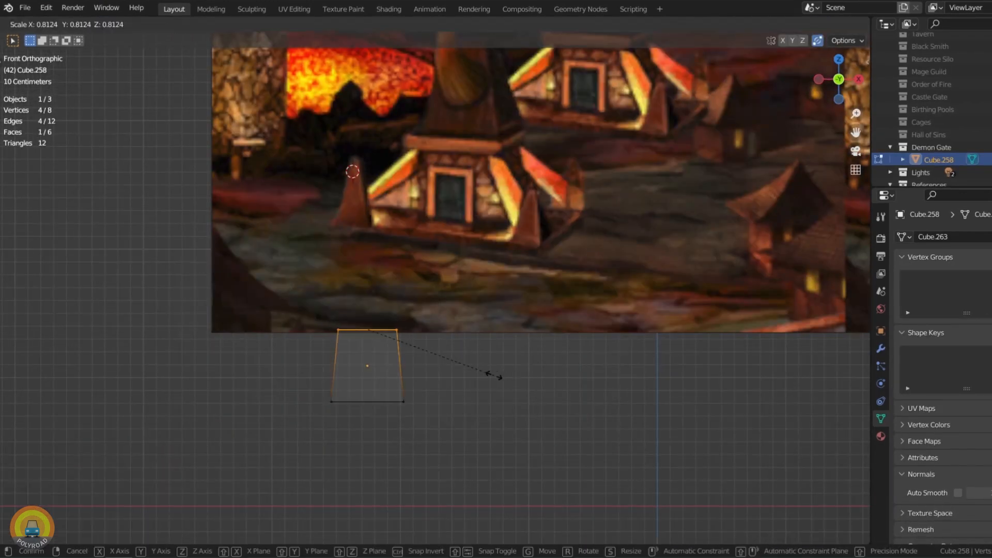
click(490, 374)
Step: Enlarge the tapered Demon Gate block and adjust its proportions along X and Z
key(Tab)
key(s)
key(s)
key(x)
click(560, 374)
key(s)
key(z)
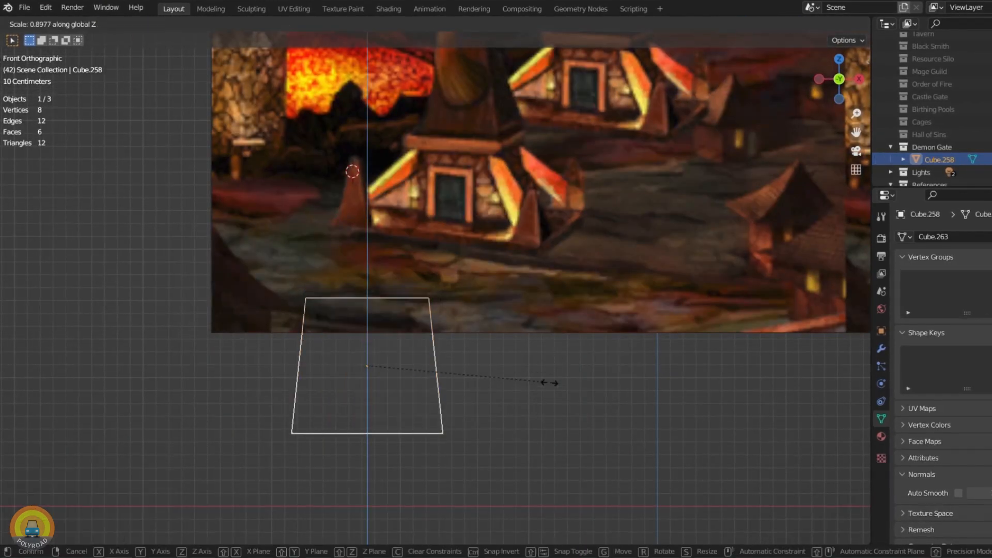
right_click(510, 367)
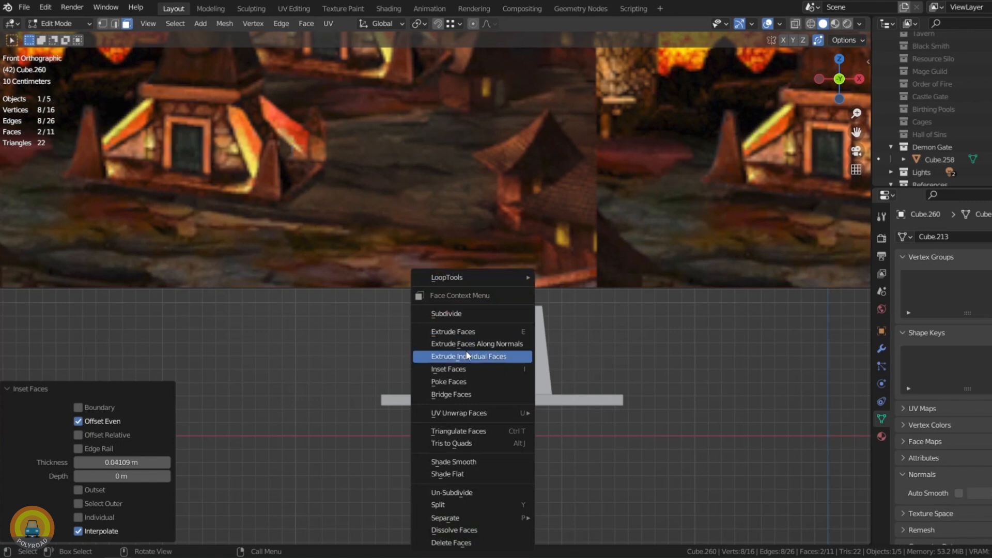
Step: Delete the selected face of the door frame and merge the frame's vertices by distance
click(466, 356)
key(x)
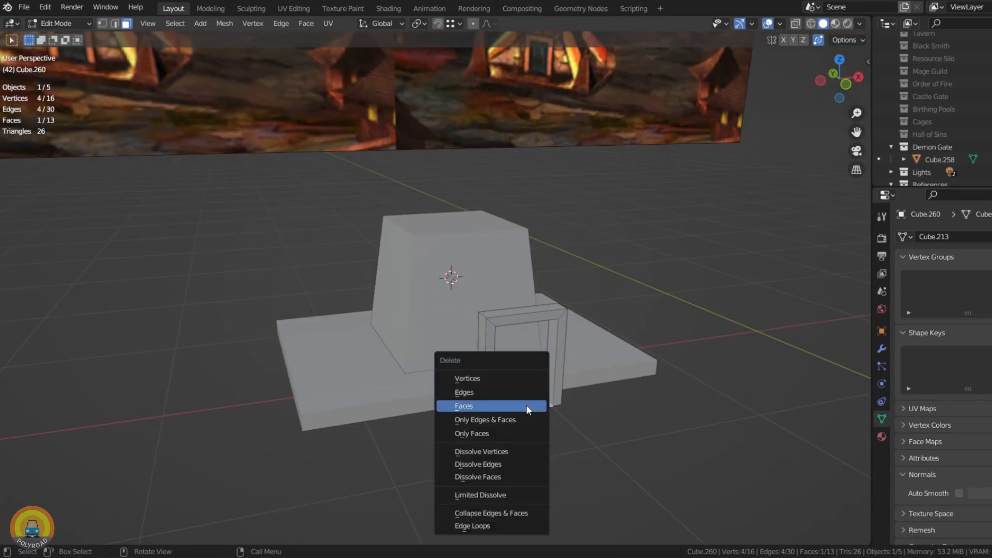
click(527, 405)
key(a)
key(m)
key(b)
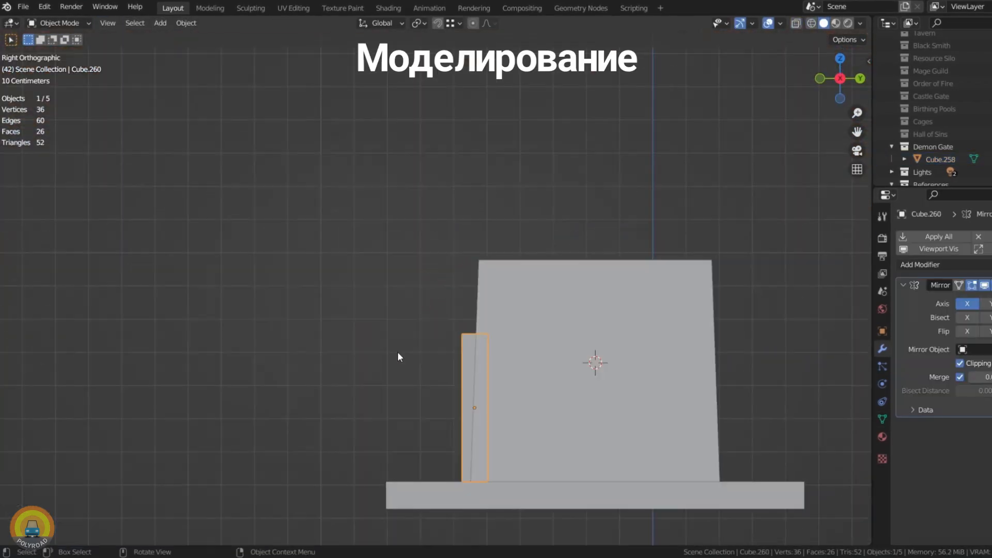
Step: Tilt the mirrored door frame 2.79° in side view to follow the sloping wall and add a loop cut
key(shift+z)
click(573, 398)
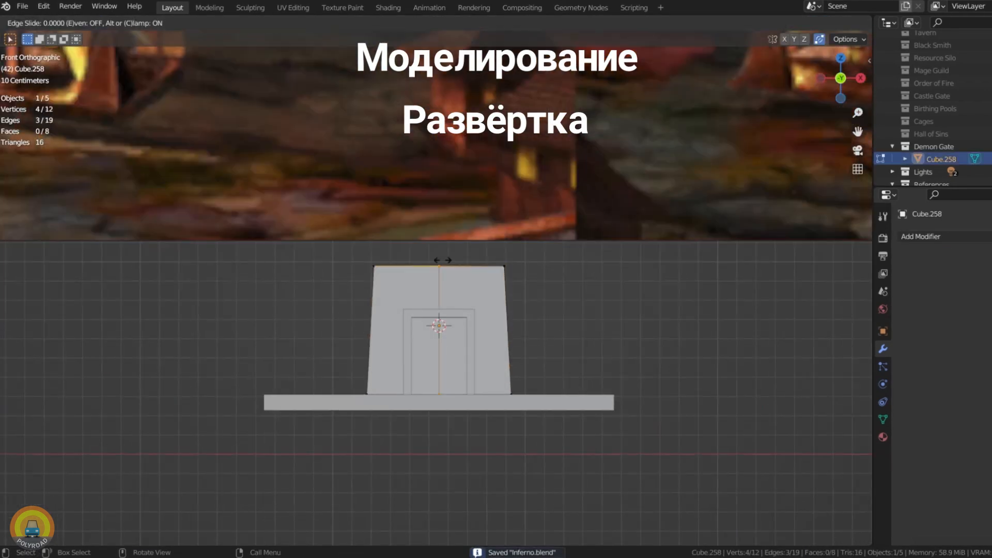
key(ctrl+r)
click(465, 298)
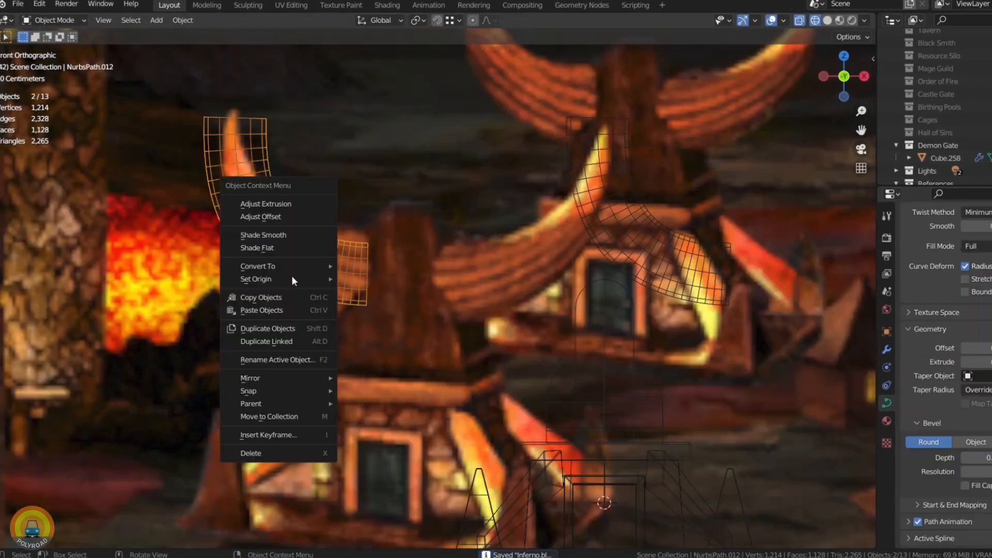
Step: Convert the horn curve to a mesh and scale down its end ring with proportional editing to form a pointed tip
click(365, 279)
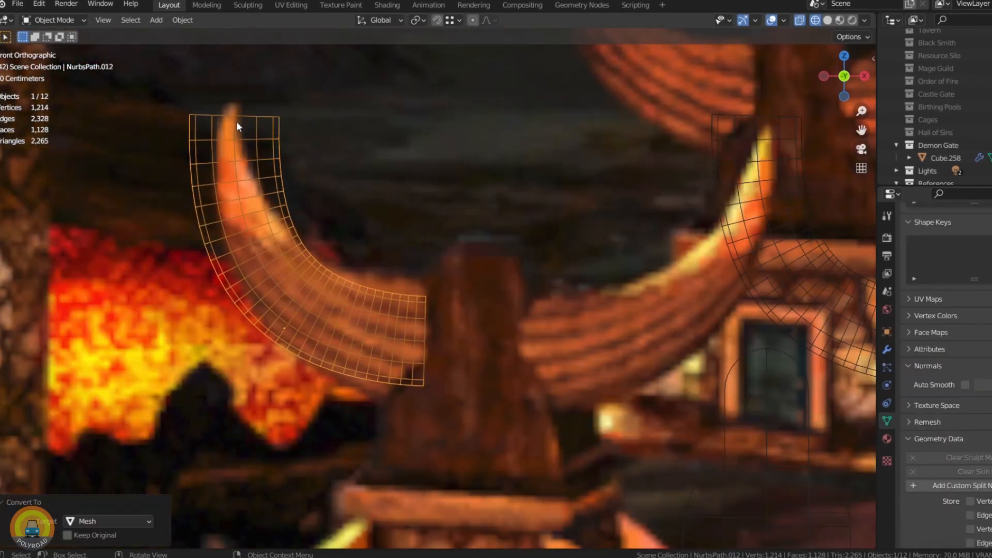
key(Tab)
alt+click(222, 117)
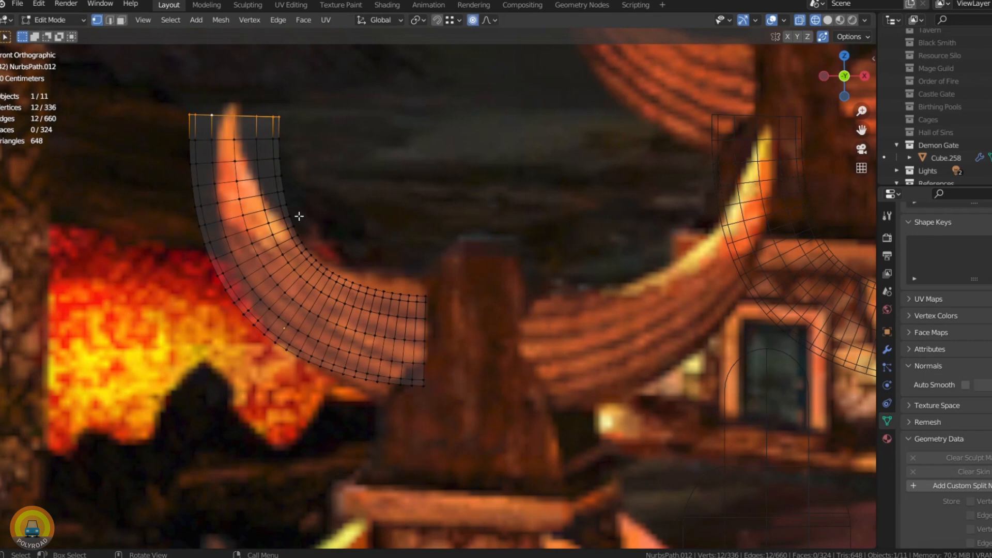
key(s)
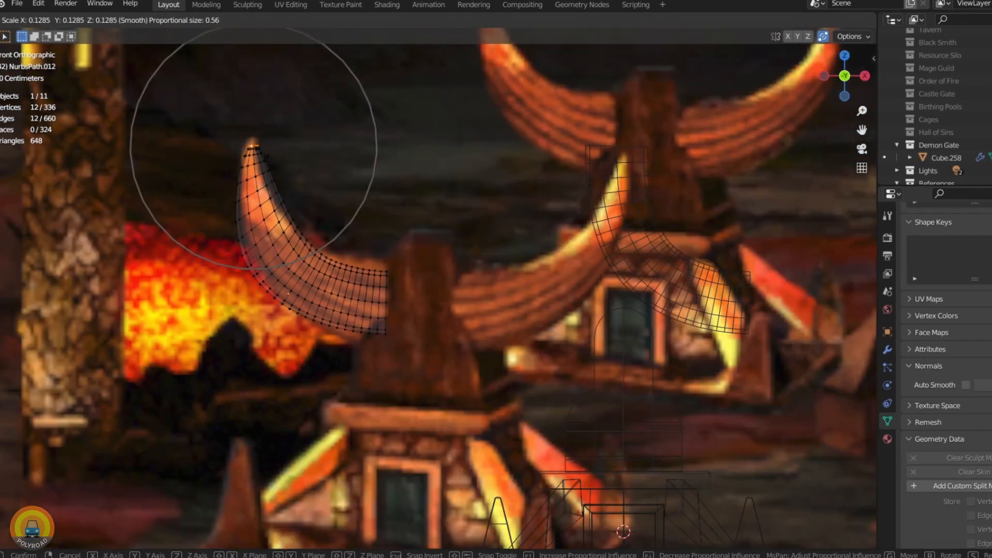
key(Return)
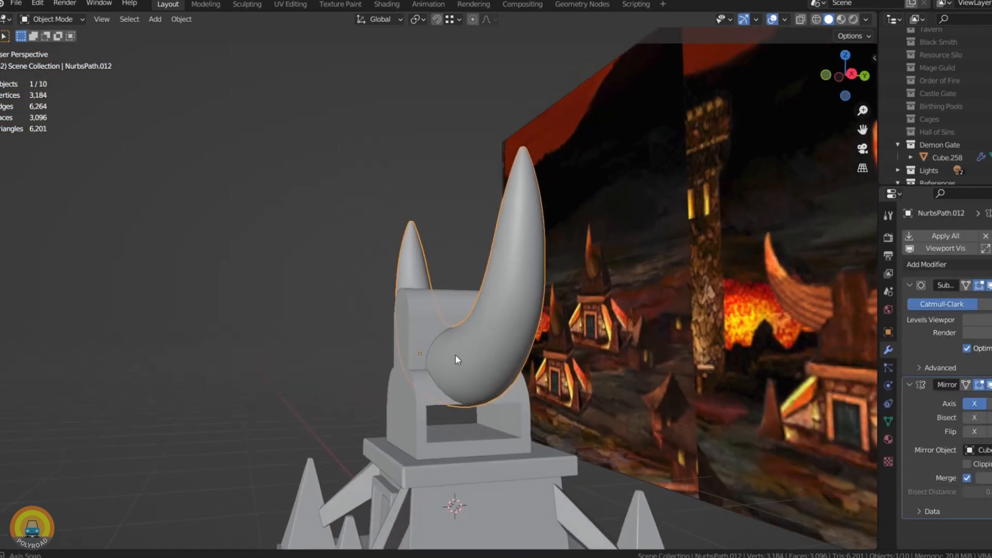
Step: Move the horn vertically into position on the upper part of the Demon Gate
key(g)
key(z)
click(453, 337)
click(204, 392)
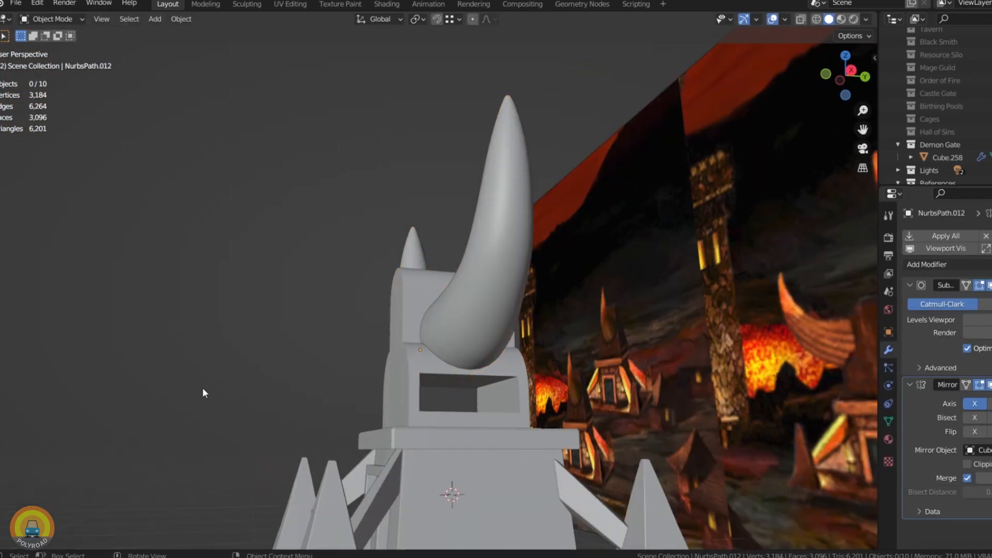
middle_drag(203, 392, 416, 417)
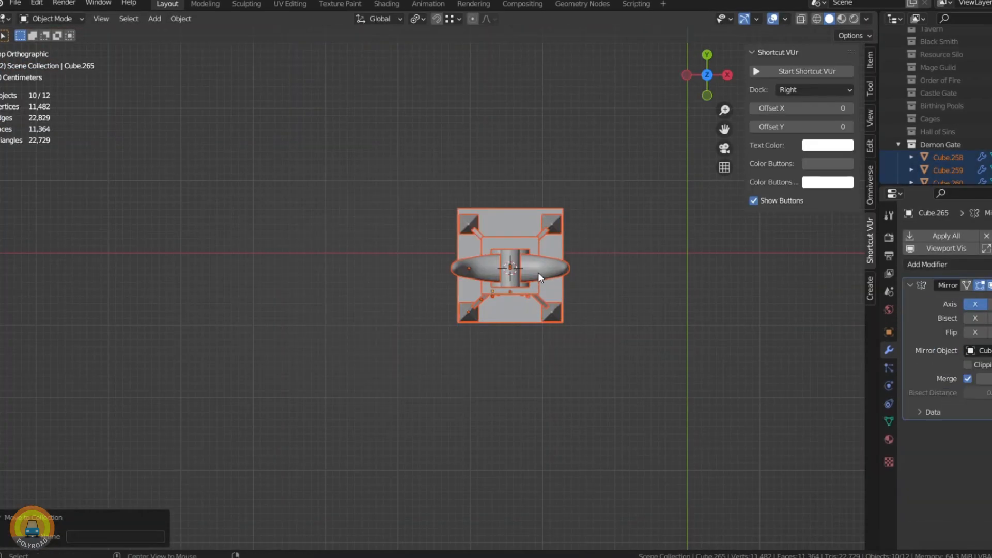
Step: Create a linked duplicate of the whole horned Demon Gate and shift it along X beside the original
key(alt+d)
key(Return)
key(KP_1)
key(g)
key(x)
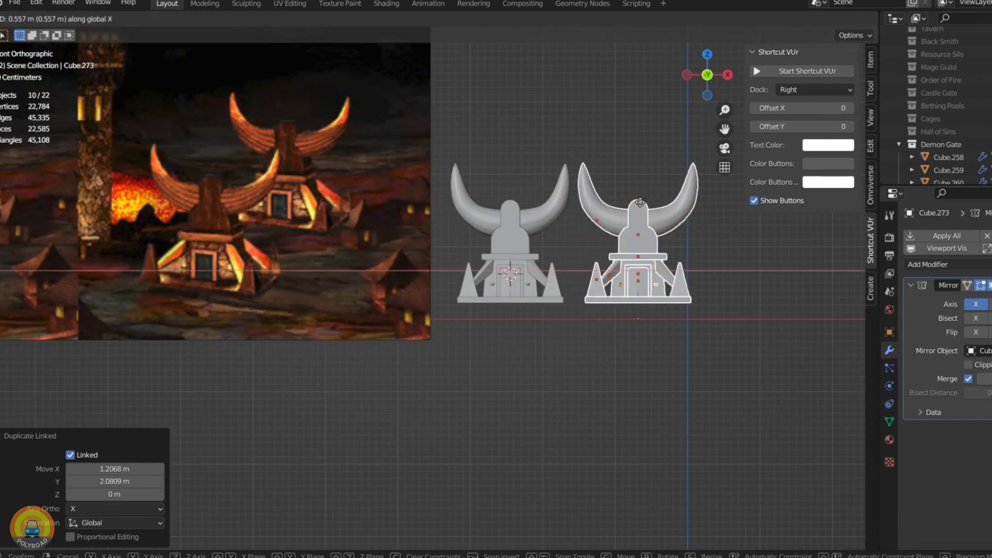
click(605, 155)
middle_drag(606, 155, 574, 240)
key(g)
key(x)
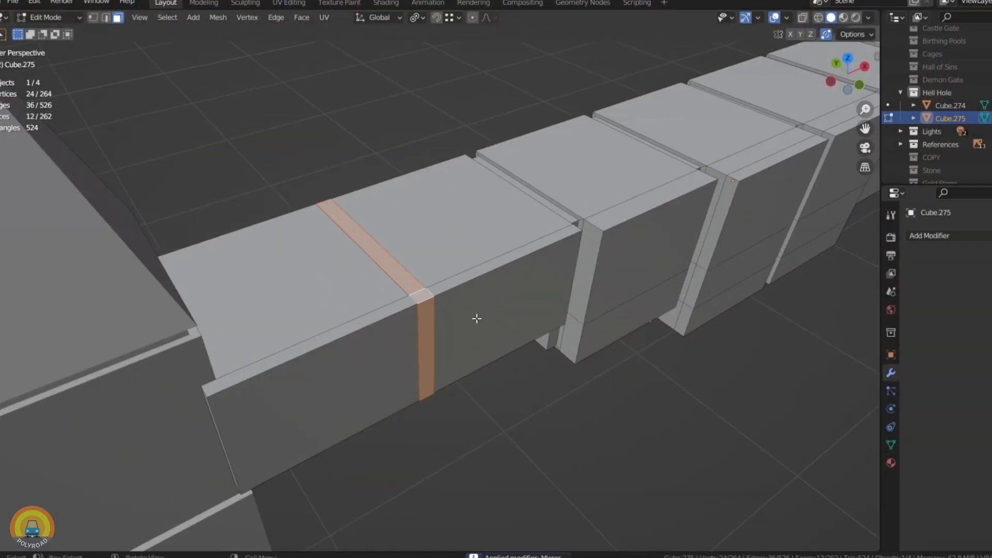
Step: Shrink the narrow groove faces between the Hell Hole stone blocks inwards by about 0.005 m
key(alt+s)
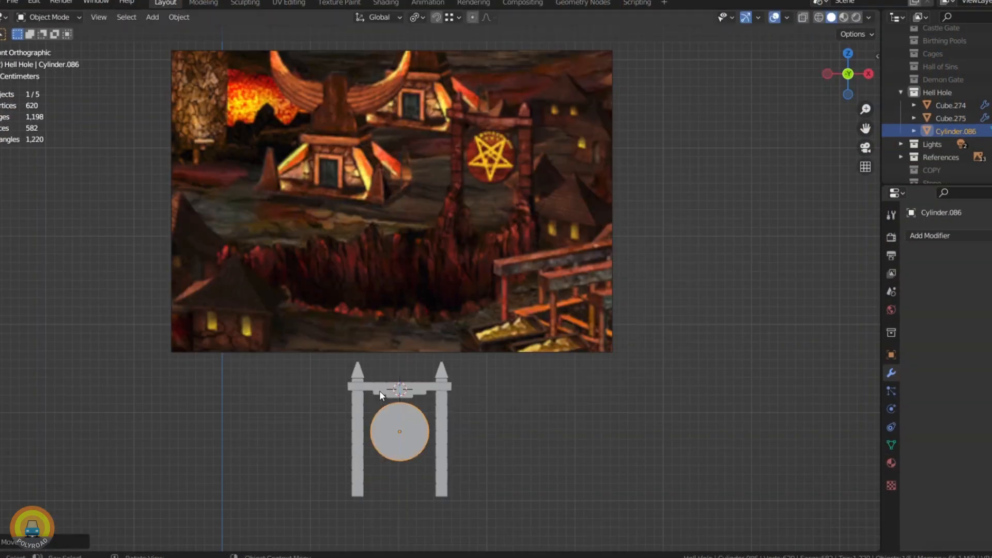
middle_drag(379, 391, 507, 454)
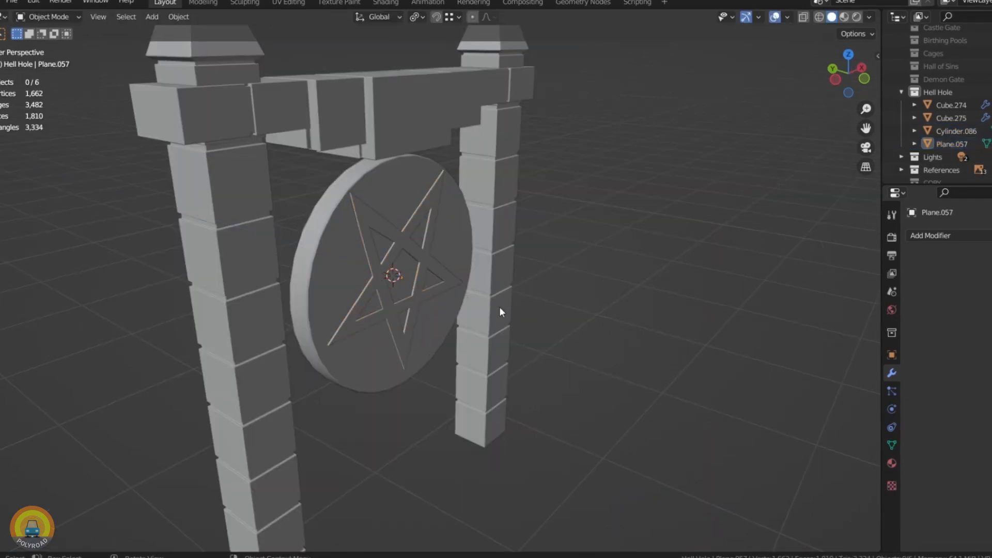
Step: Move the pentagram disc vertically into place beneath the Hell Hole gate's crossbeam
middle_drag(499, 307, 421, 262)
scroll(421, 262, down, 4)
key(KP_1)
scroll(398, 248, up, 4)
click(466, 304)
key(g)
key(z)
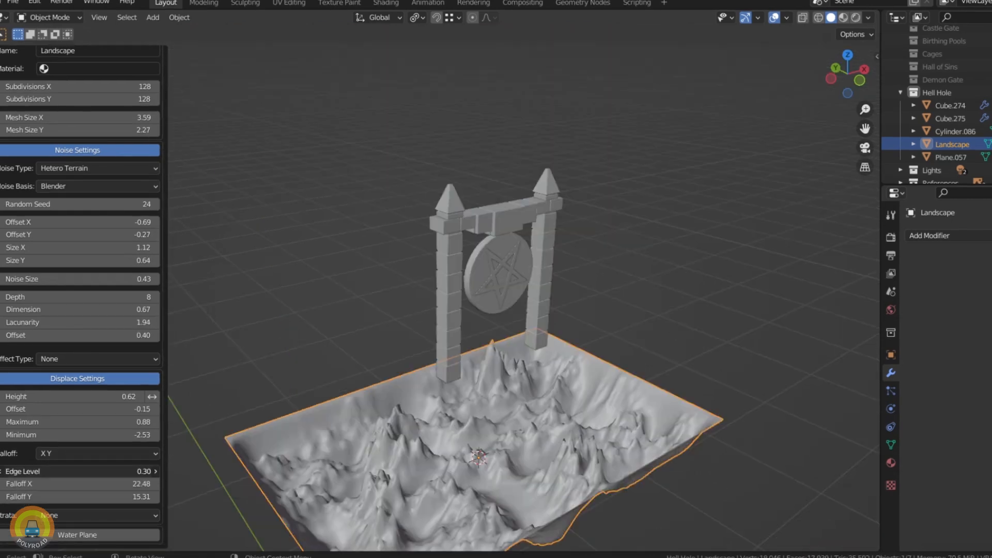
scroll(488, 368, down, 5)
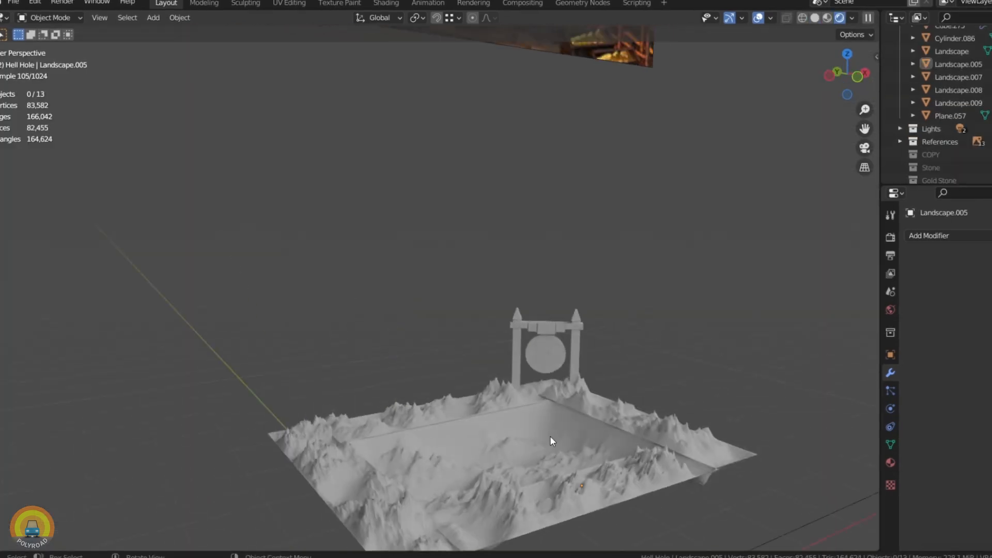
shift+middle_drag(550, 436, 475, 352)
scroll(499, 318, up, 4)
Step: Duplicate the arch cutter in 45° steps around the centre of the octagonal tower to cover every side
click(476, 352)
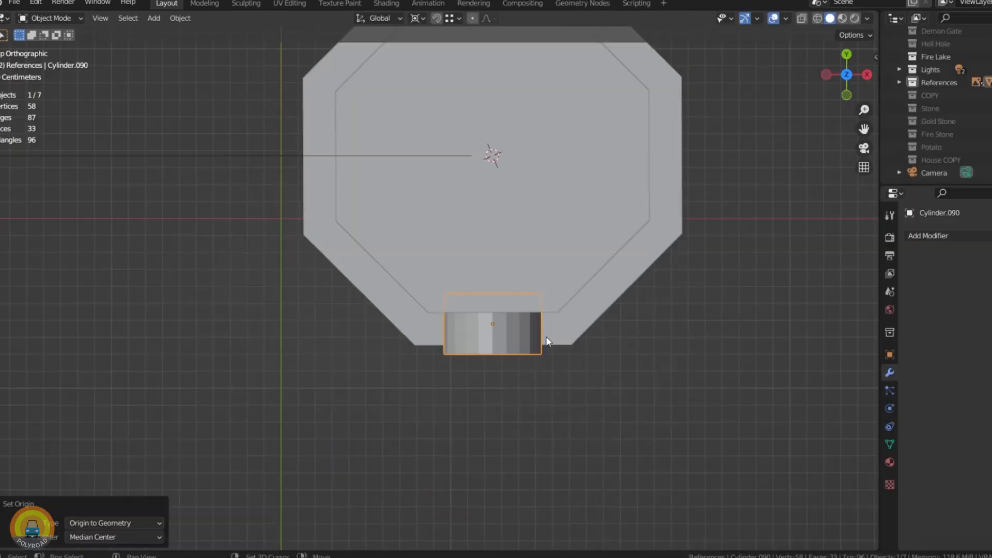
key(Return)
key(shift+d)
text(r45)
key(Return)
scroll(561, 253, down, 3)
key(shift+r)
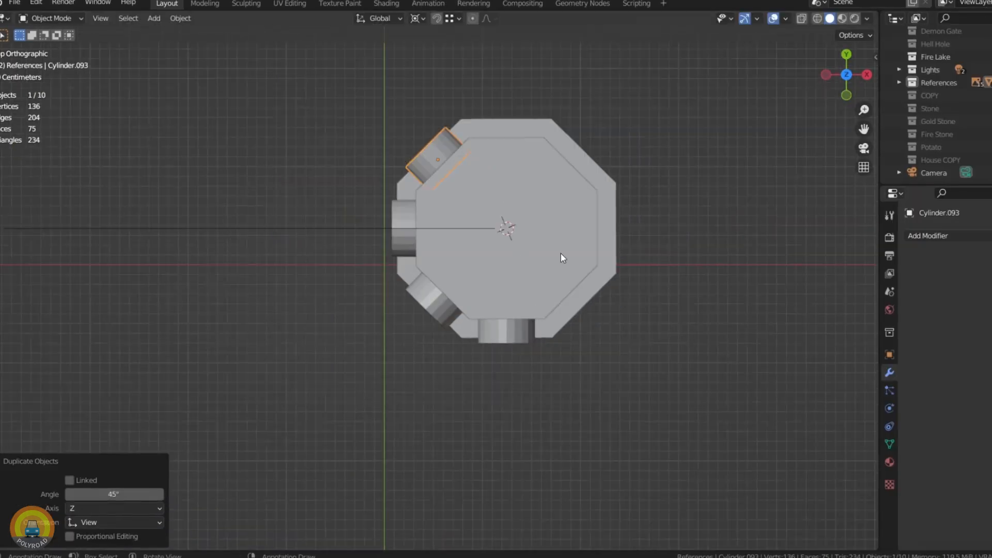
key(shift+r)
key(shift+r)
key(shift+r)
key(shift+r)
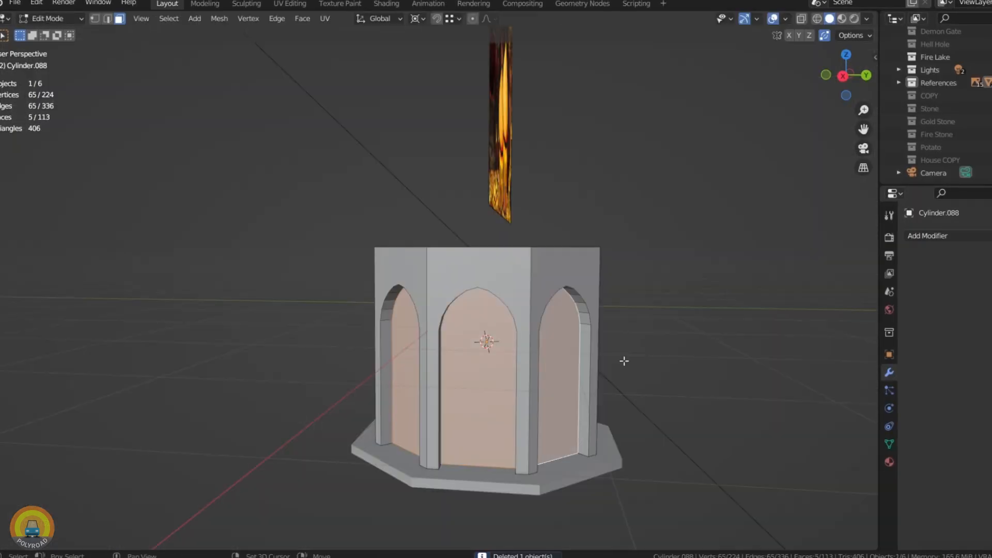
middle_drag(625, 361, 532, 382)
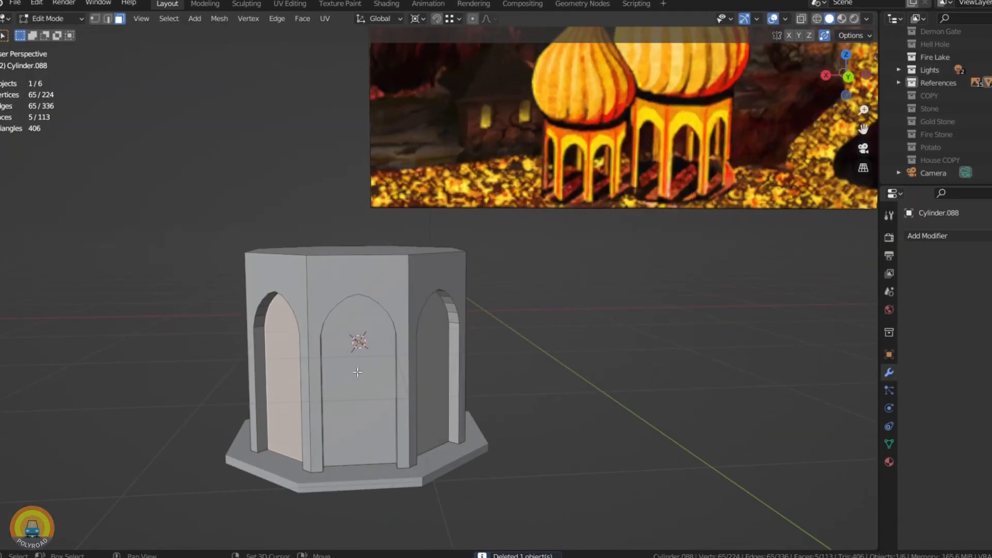
Step: Delete the faces inside the arch recesses to leave the octagonal tower open between its columns
shift+click(436, 367)
middle_drag(481, 356, 371, 331)
shift+click(389, 334)
key(x)
click(368, 358)
middle_drag(468, 317, 321, 328)
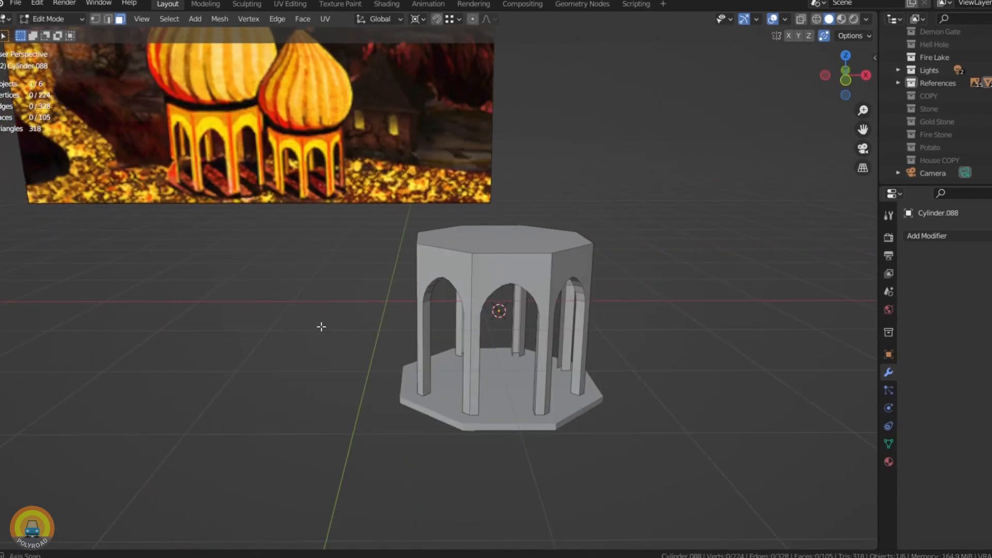
key(Tab)
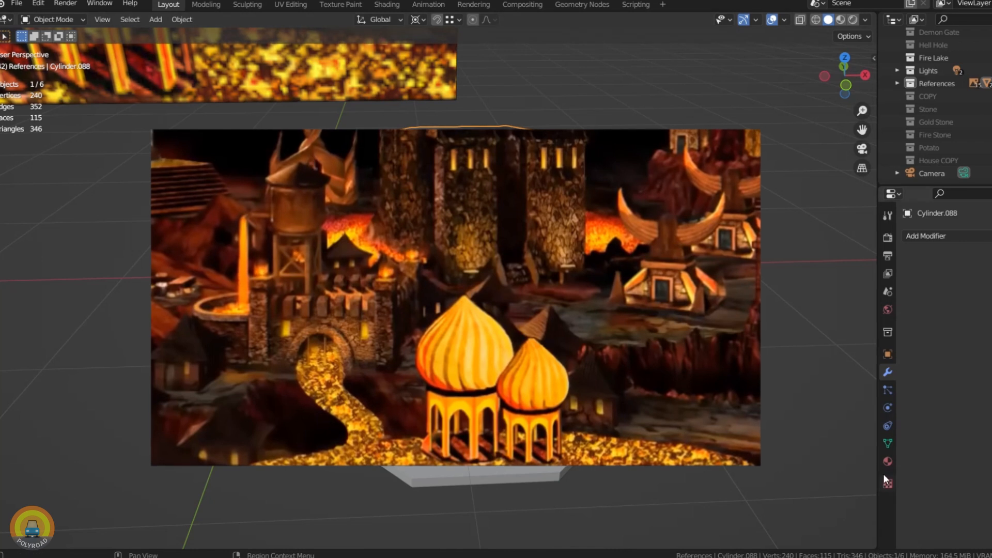
click(888, 443)
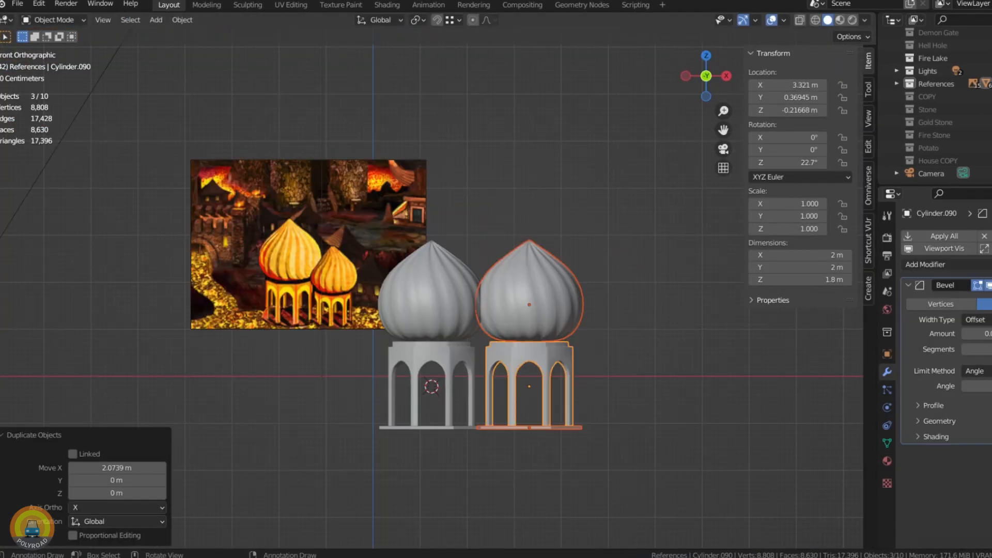
Step: Scale the selected inward-extruded groove faces of the onion dome
key(s)
click(617, 388)
Step: Lower the smaller domed tower copy to the large tower's base level and move it along X next to it
scroll(569, 395, up, 2)
key(g)
key(z)
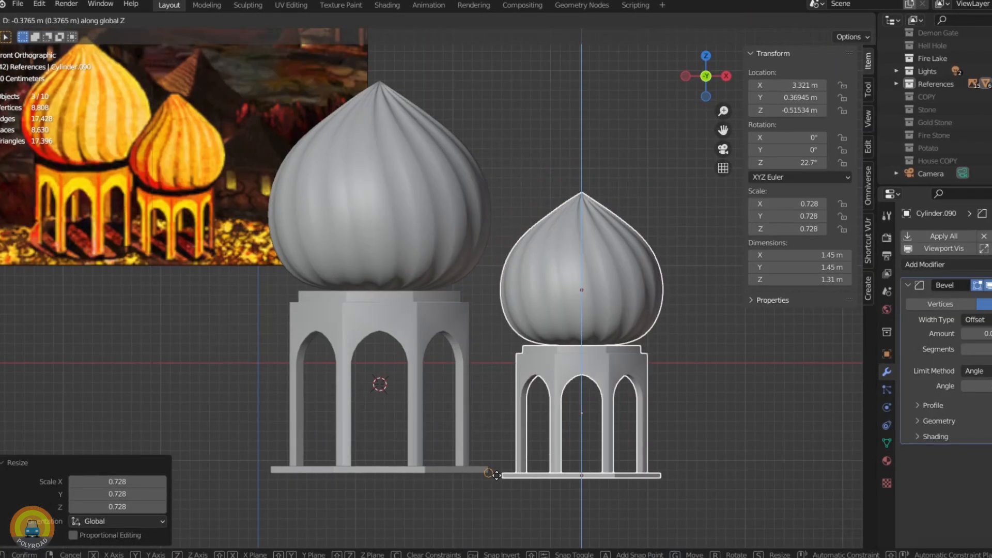
click(496, 475)
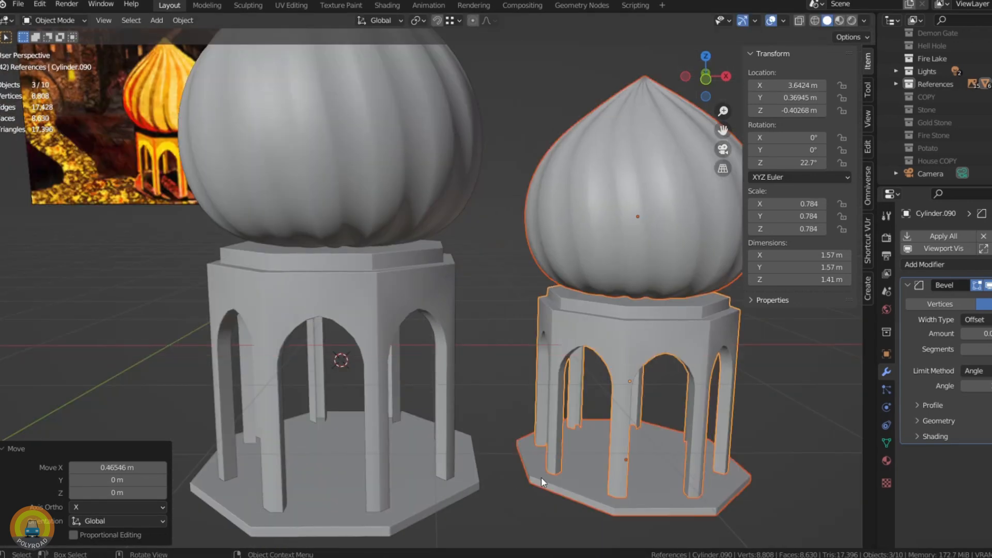
key(g)
key(x)
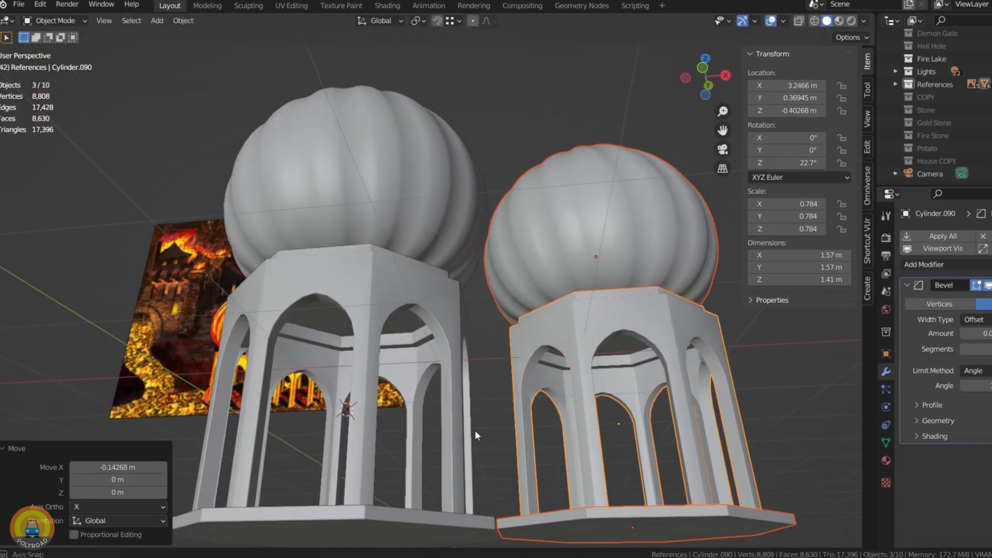
key(KP_1)
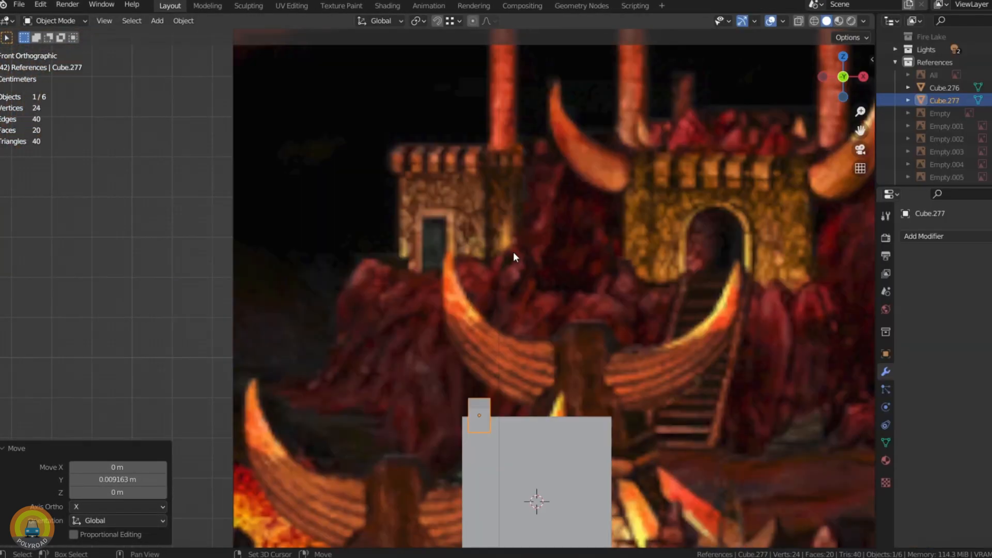
Step: Narrow the battlement block on the new fort wall to about 0.97 of its width along X
scroll(461, 290, up, 5)
key(s)
key(x)
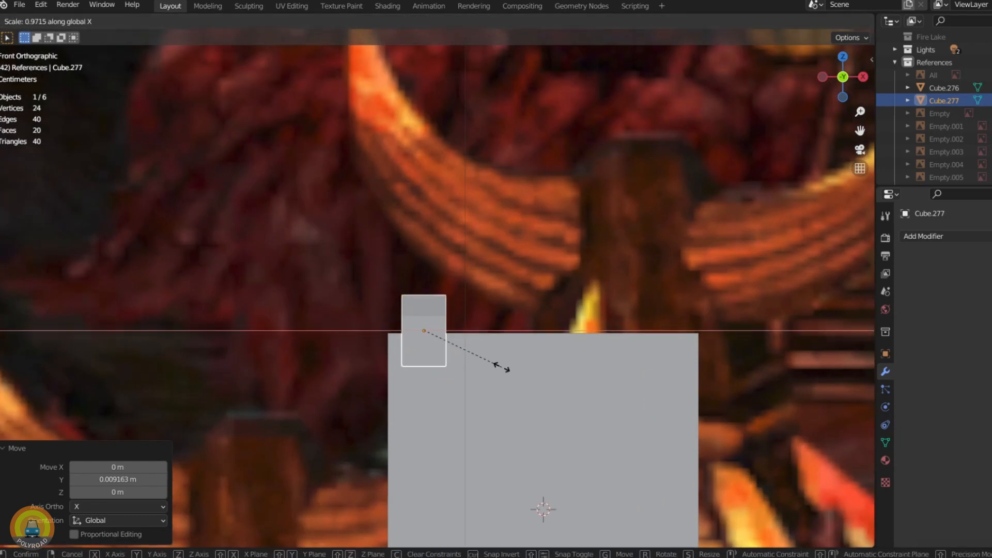
click(495, 365)
Step: Apply the Mirror and Boolean modifiers on the central gatehouse and delete the arched cutter
key(ctrl+a)
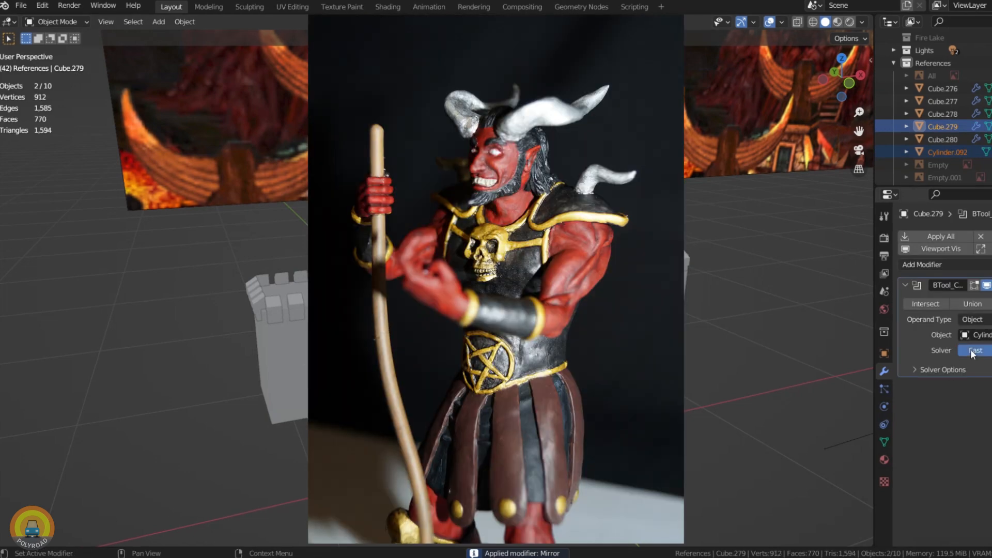
key(ctrl+a)
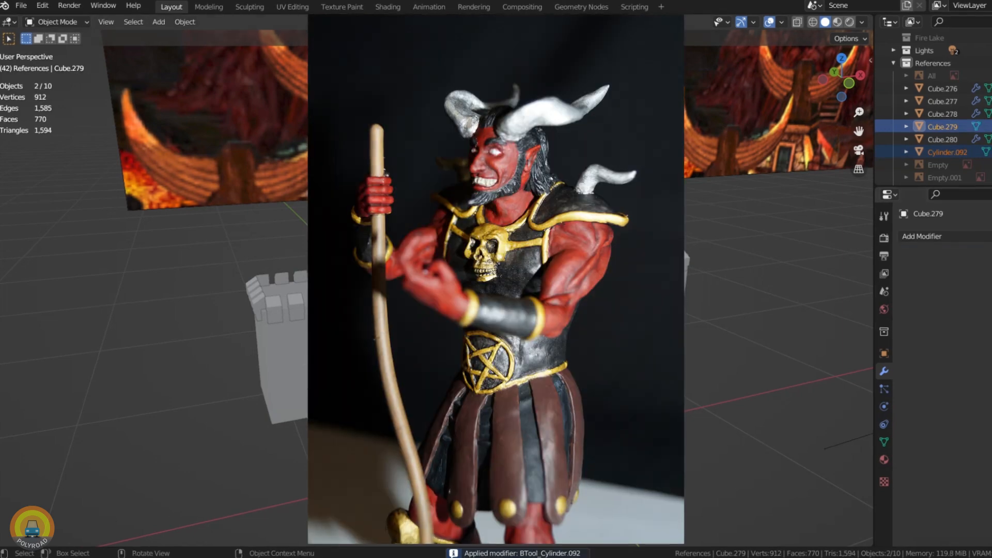
key(Delete)
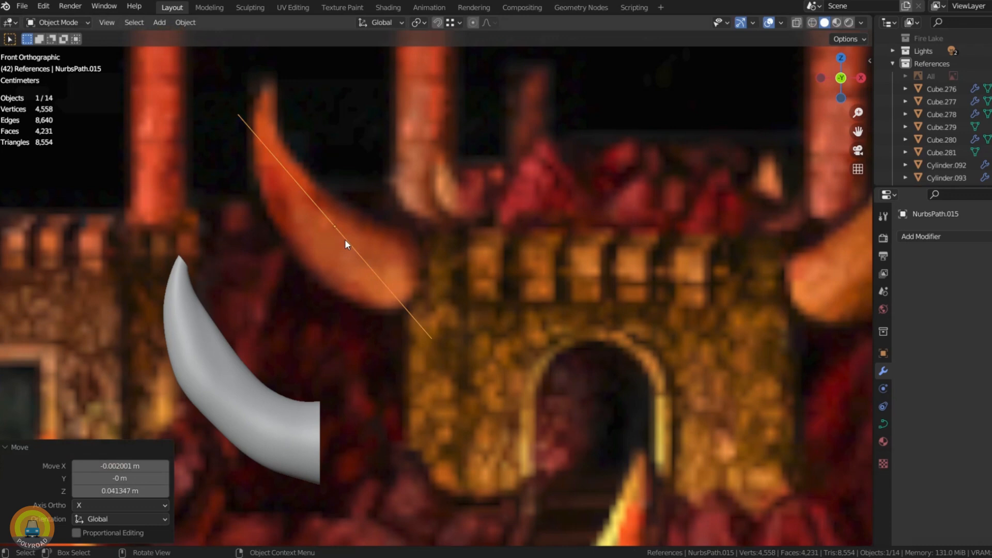
Step: Edit the five-point NURBS path so its control points follow the curved horn beside the gatehouse in the reference
key(Tab)
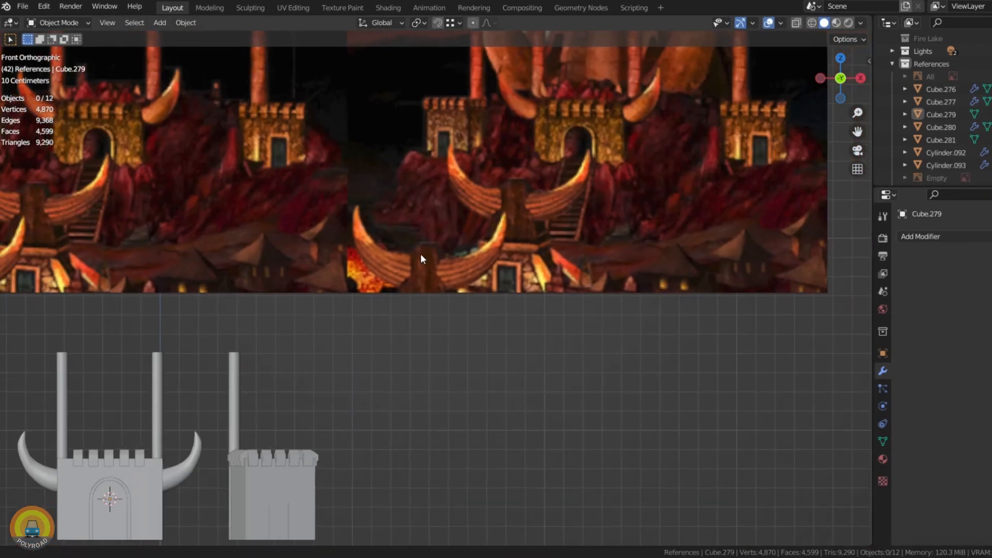
middle_drag(421, 253, 464, 416)
Step: Add a rocky landscape mesh on the gatehouse roof and scale it to 0.938 to fit inside the battlements
key(shift+a)
click(423, 369)
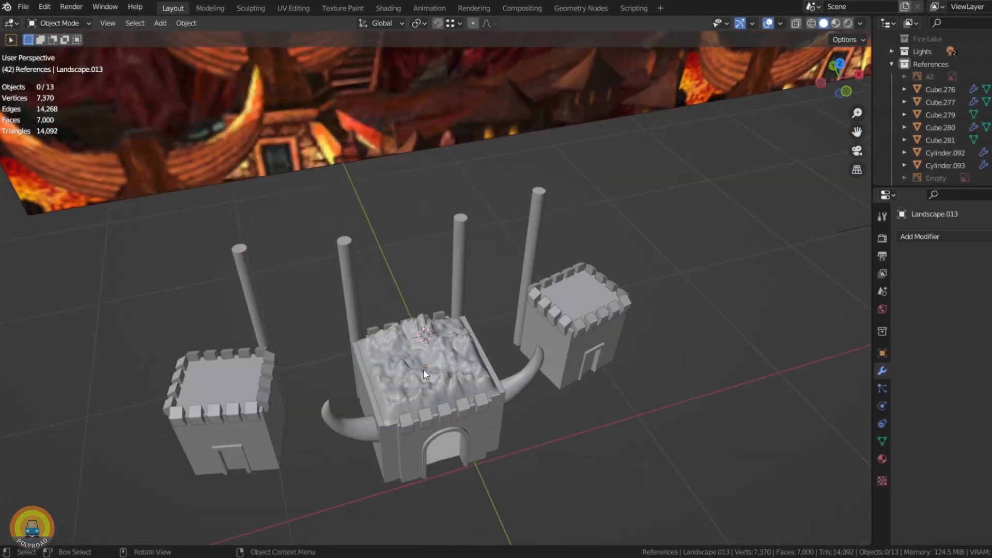
key(KP_7)
key(s)
click(591, 298)
middle_drag(582, 401, 411, 416)
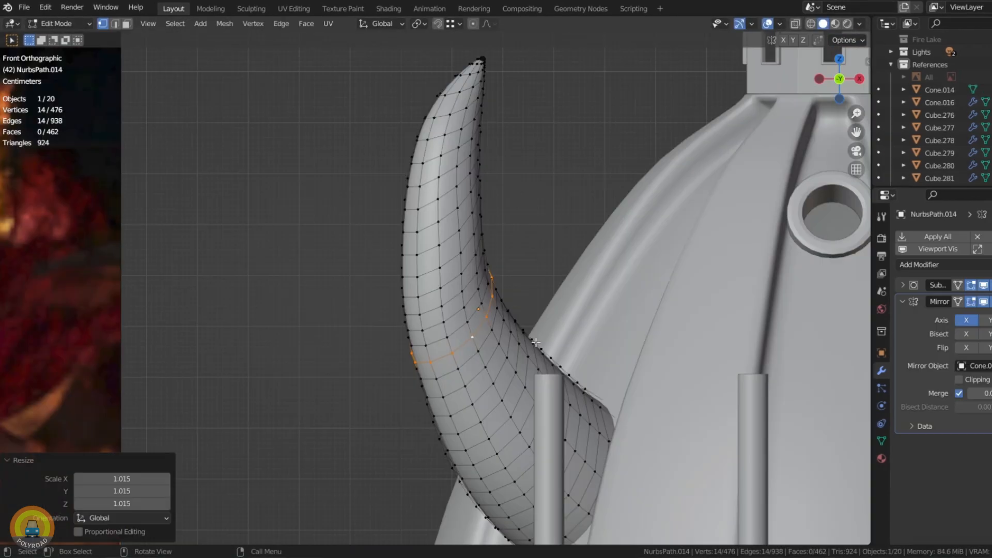
key(Tab)
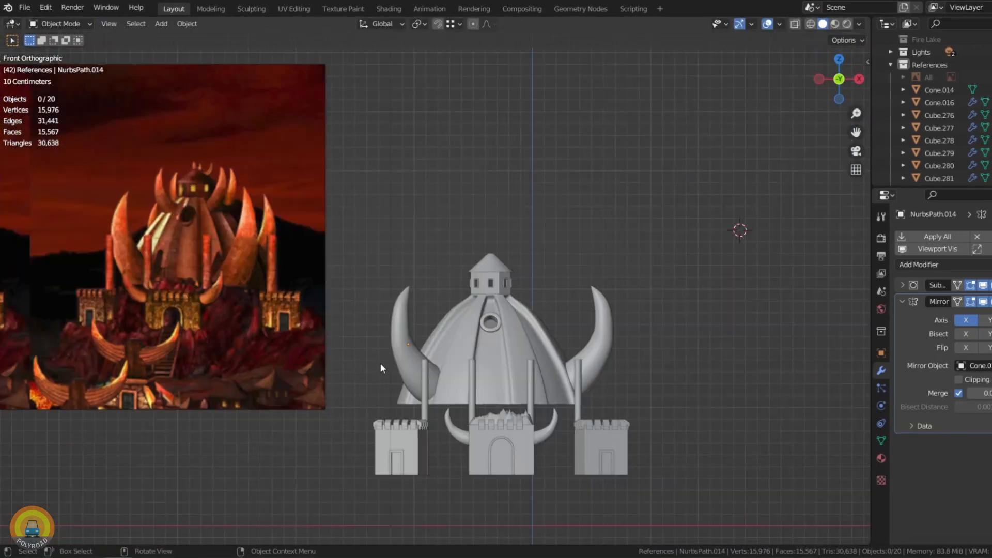
Step: Select the large curved horn beside the ribbed dome and apply its object transform
middle_drag(380, 363, 441, 399)
middle_drag(277, 390, 332, 494)
click(415, 303)
key(ctrl+a)
click(414, 303)
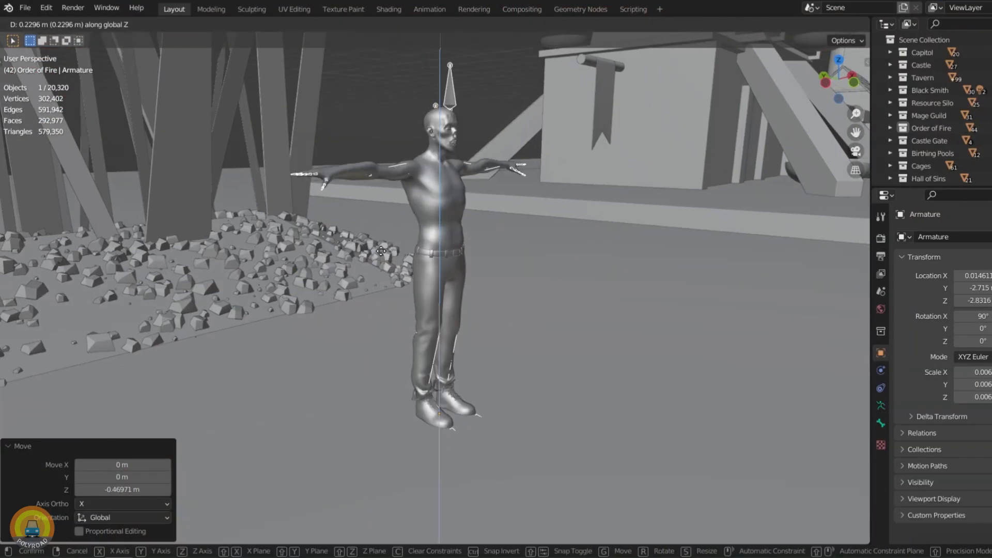
Step: Move the human scale figure -6.842 m along X from the Order of Fire to the Castle Gate
scroll(382, 284, down, 5)
middle_drag(382, 283, 356, 237)
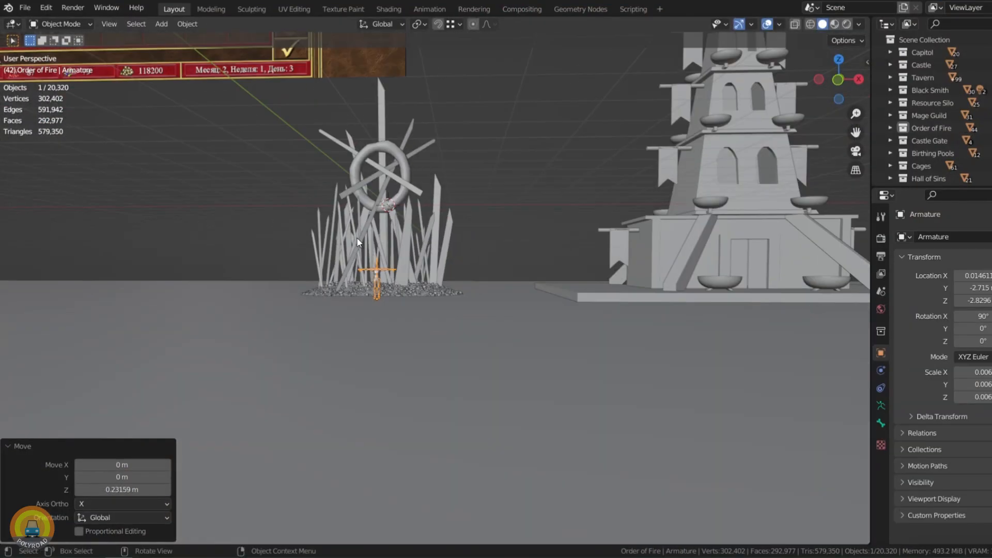
scroll(312, 347, up, 3)
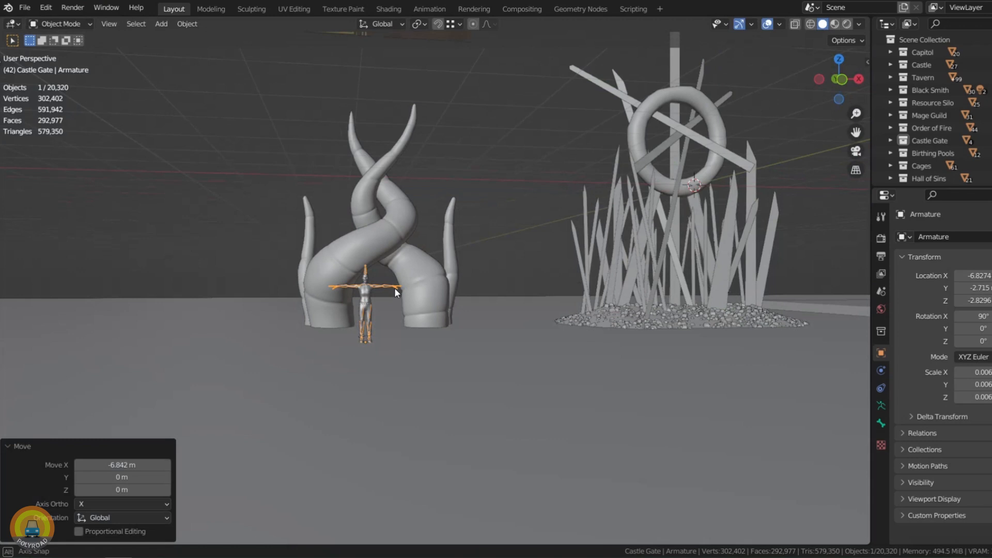
scroll(398, 285, up, 3)
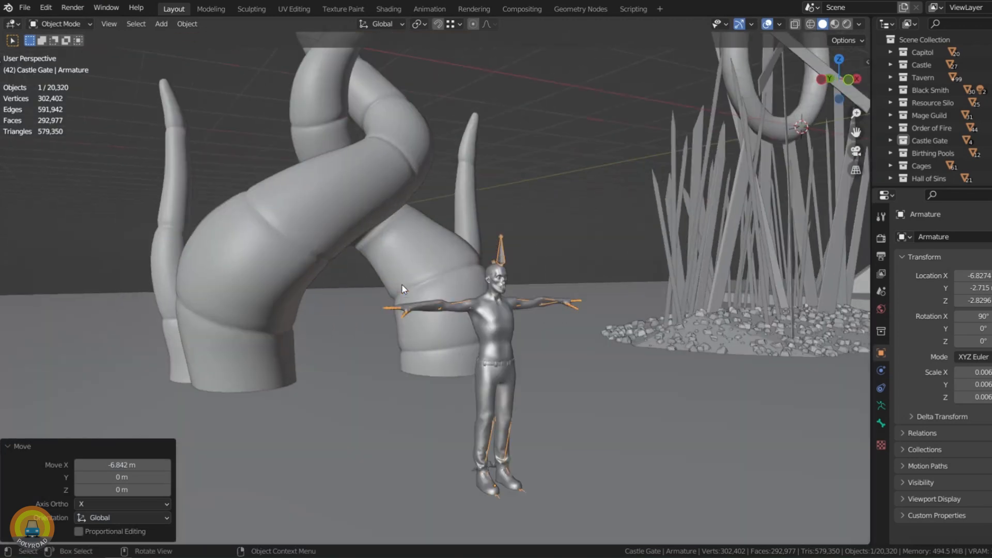
Step: Lower the selected Cages objects about 0.01 m along Z
key(g)
key(z)
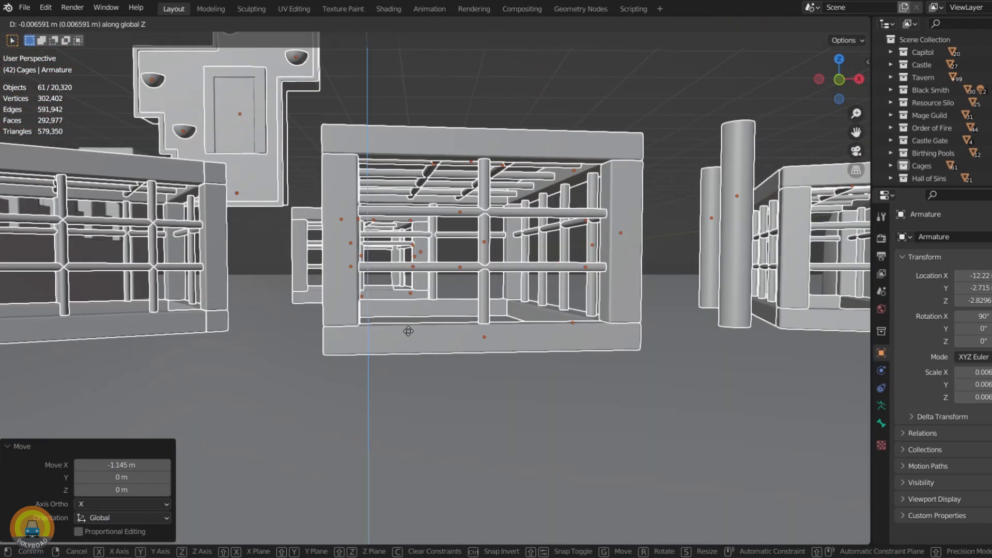
click(408, 332)
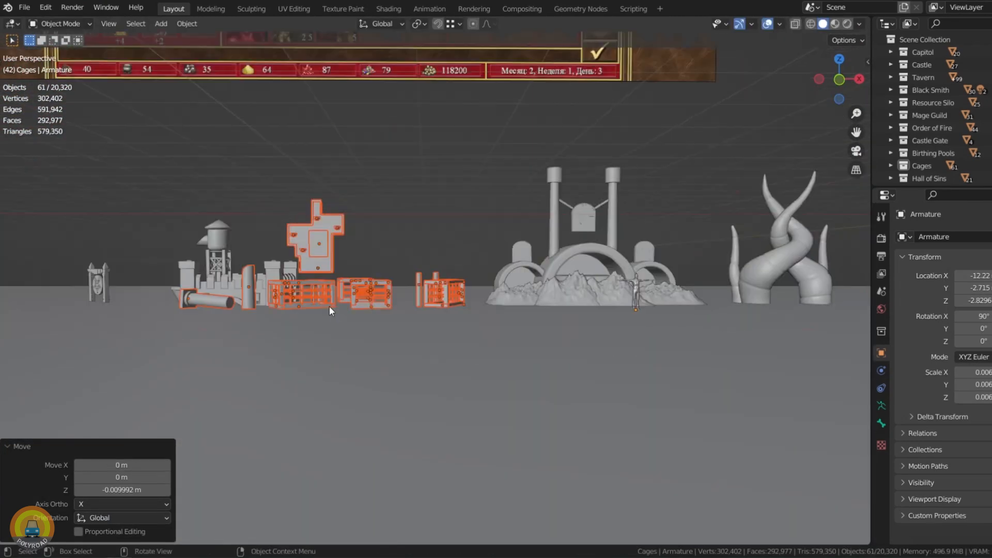
scroll(329, 306, down, 2)
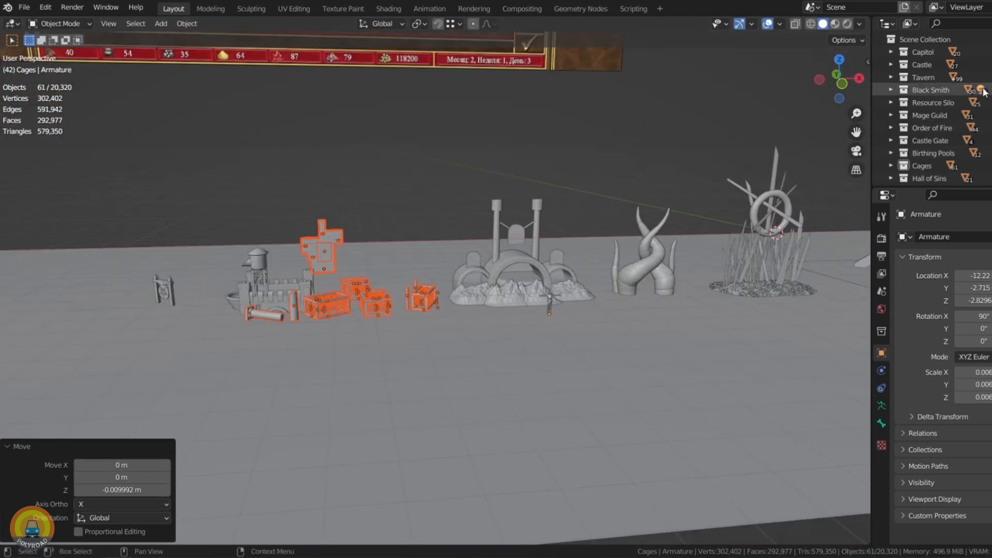
scroll(961, 129, down, 2)
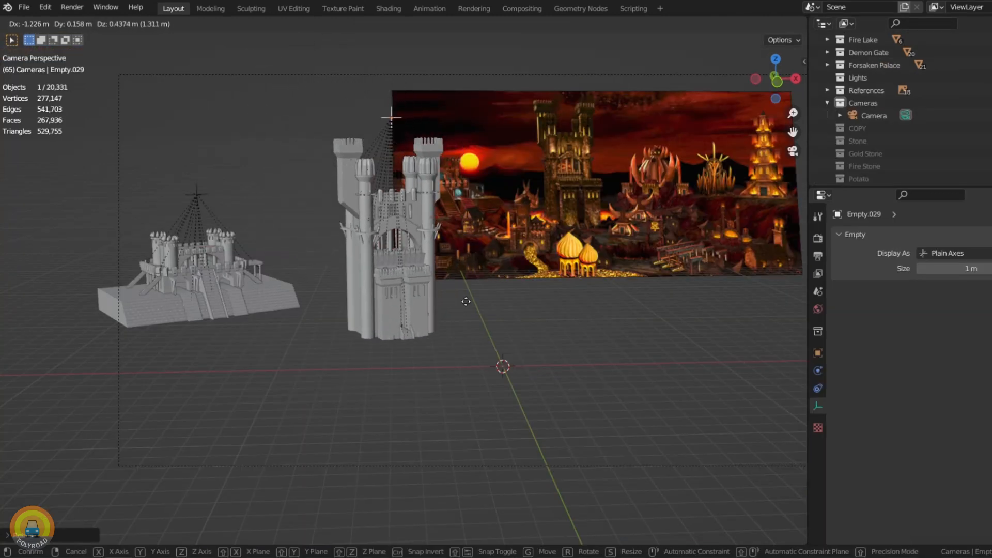
Step: Arrange the castle, pagoda tower and horned houses by their parent empties to match the reference picture's layout
click(513, 291)
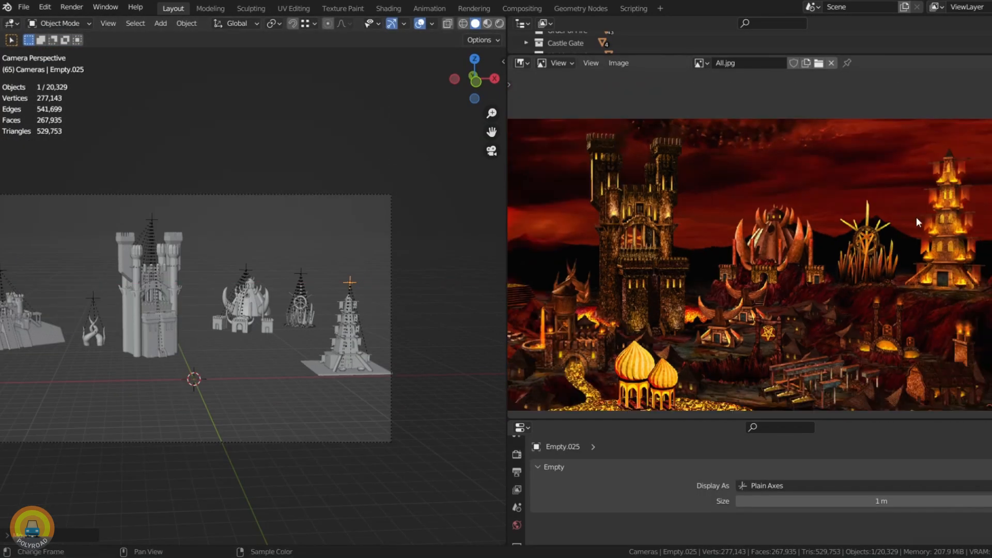
key(r)
key(z)
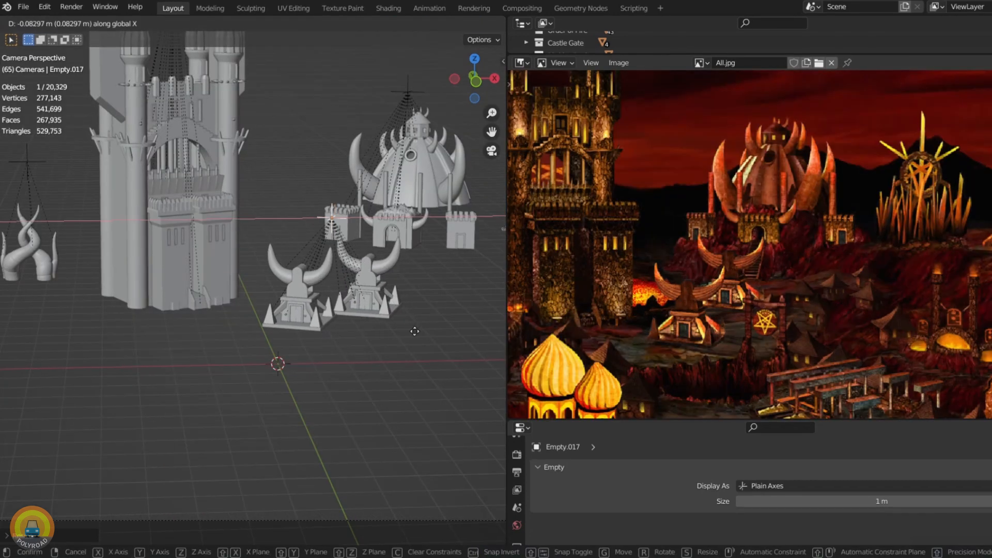
click(415, 332)
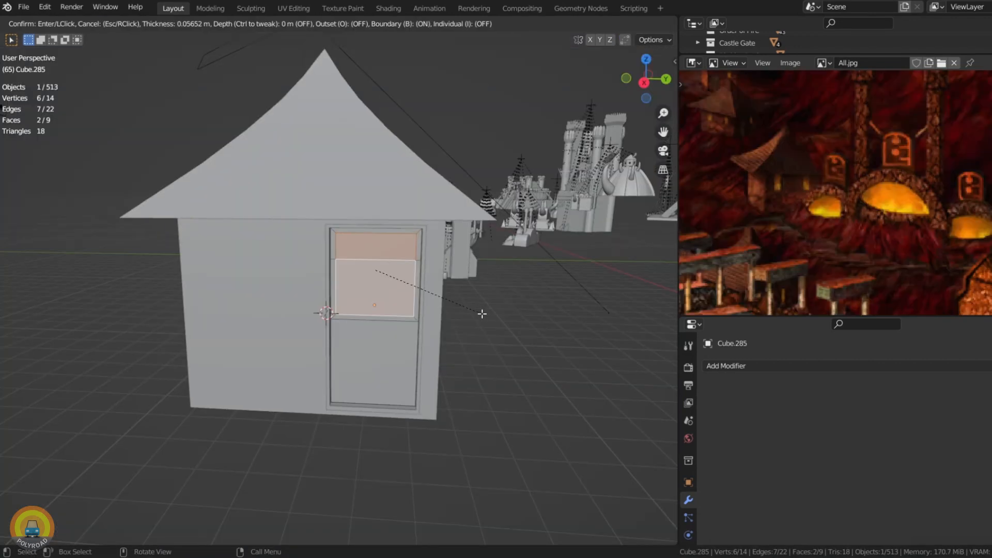
Step: Inset the two upper window faces on the hut's wall by about 0.057 m and extrude them inward
click(482, 314)
key(e)
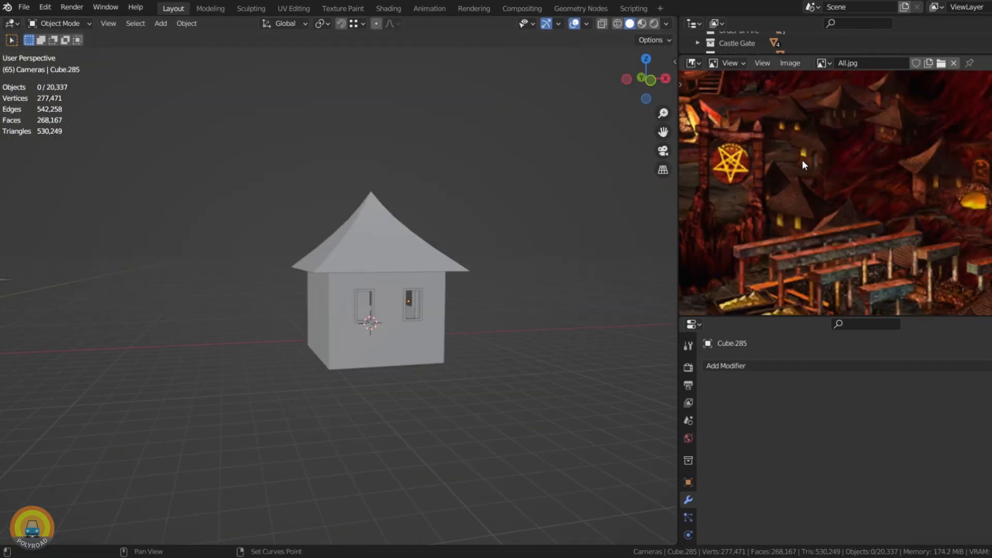
scroll(802, 159, up, 5)
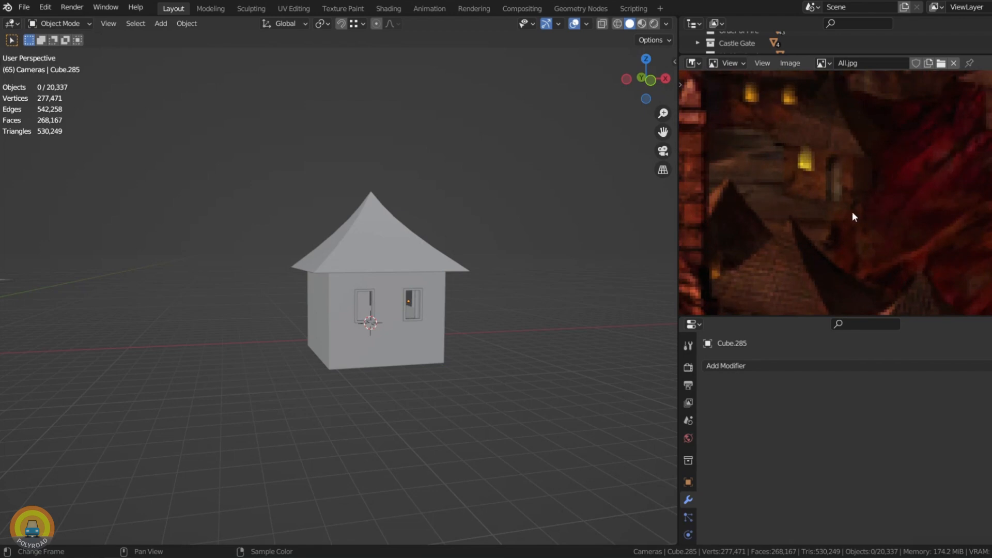
Step: Duplicate the complete hut with its roof and windows about 5.98 m along X
scroll(437, 303, down, 3)
key(KP_1)
drag(435, 258, 383, 356)
key(shift+d)
key(x)
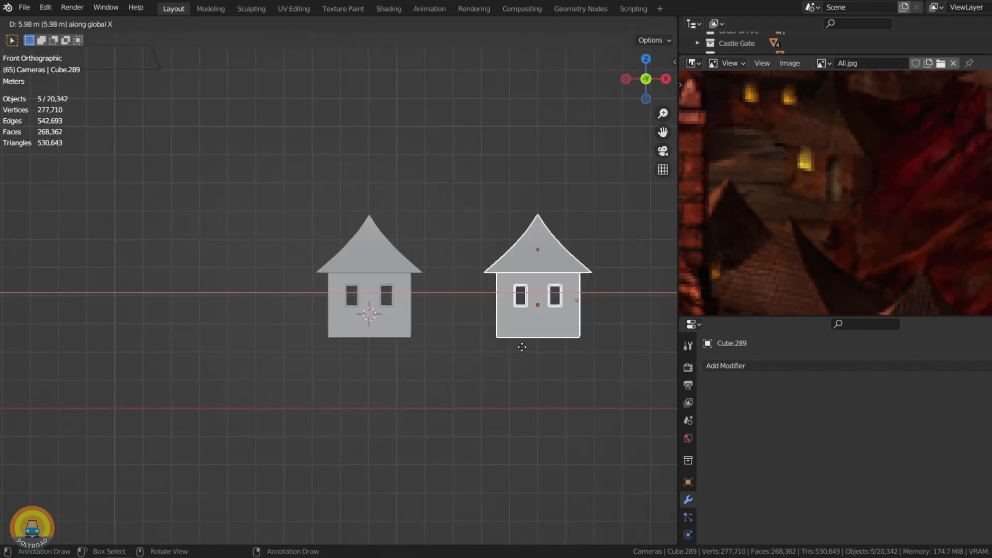
click(522, 347)
key(KP_Decimal)
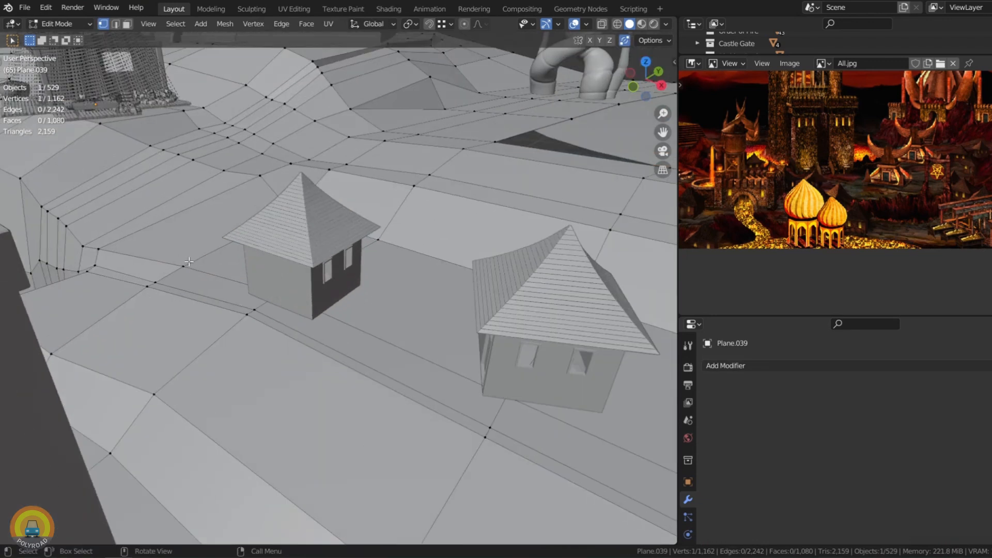
Step: Adjust the height of the terrain edge beside the small hut along Z
key(g)
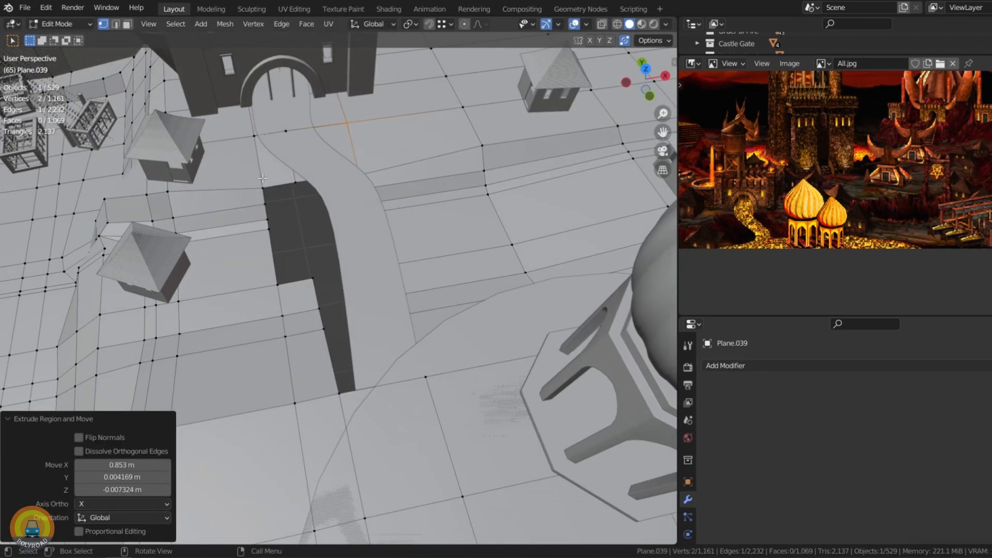
click(255, 199)
click(293, 184)
Step: Extrude a terrain edge about 0.43 m along X towards the winding path and fill part of the gap with a face
key(shift+z)
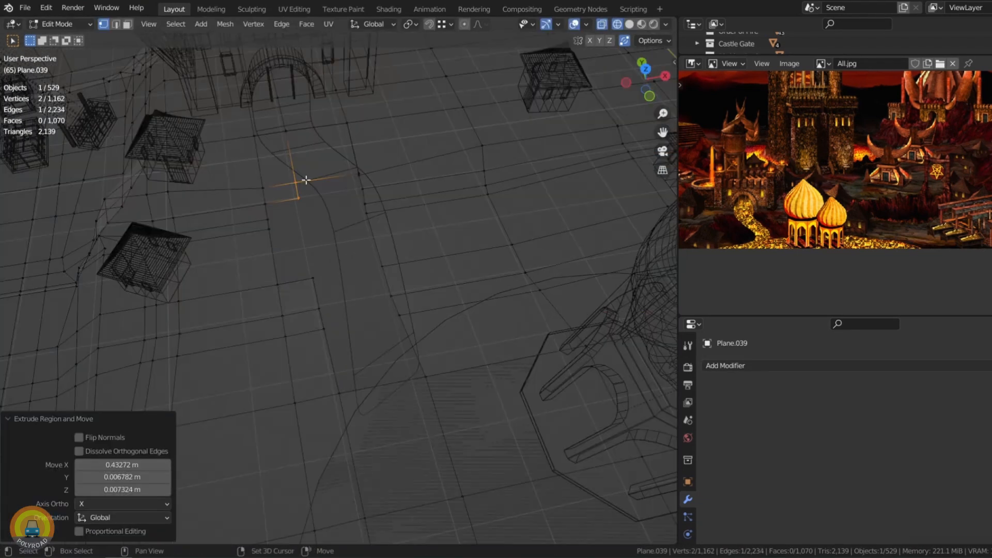
click(358, 176)
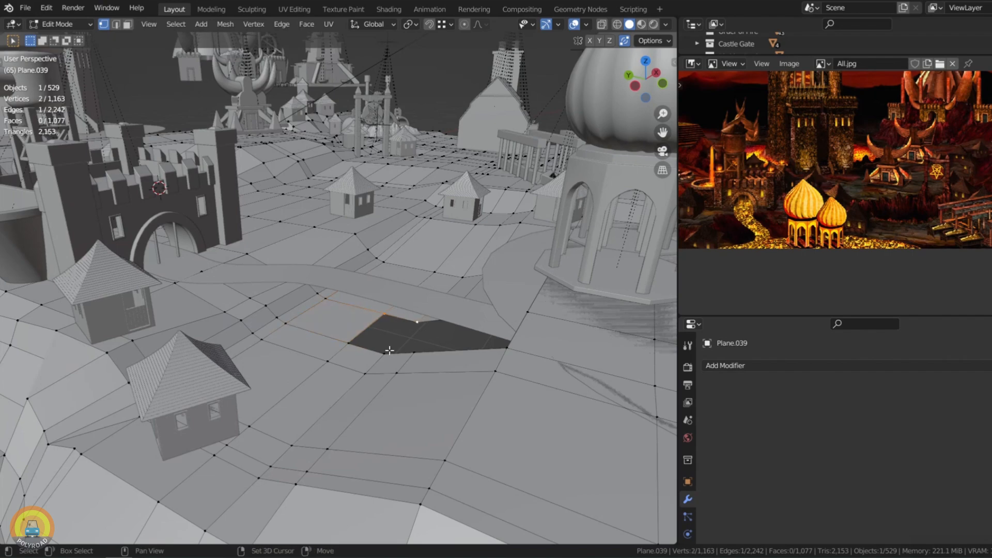
key(f)
middle_drag(389, 350, 445, 300)
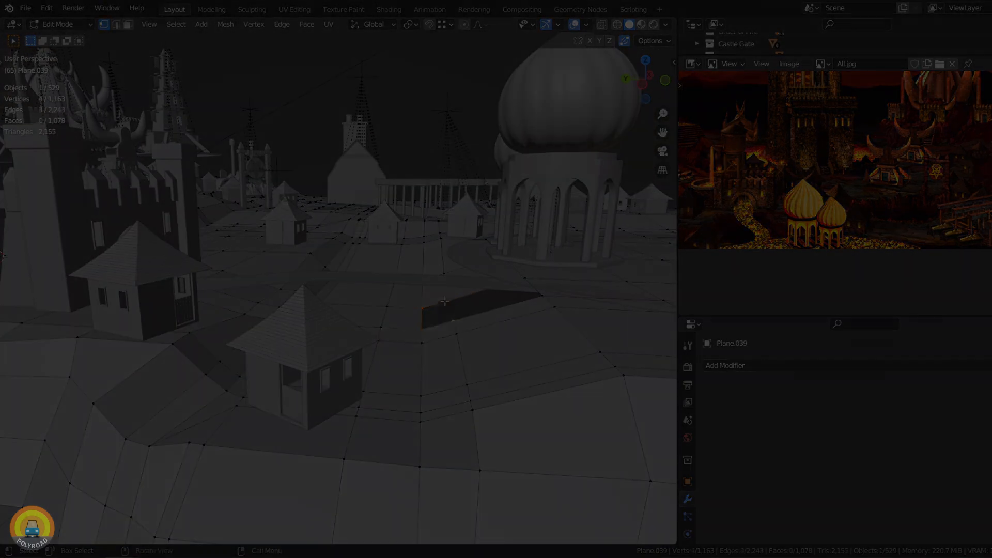